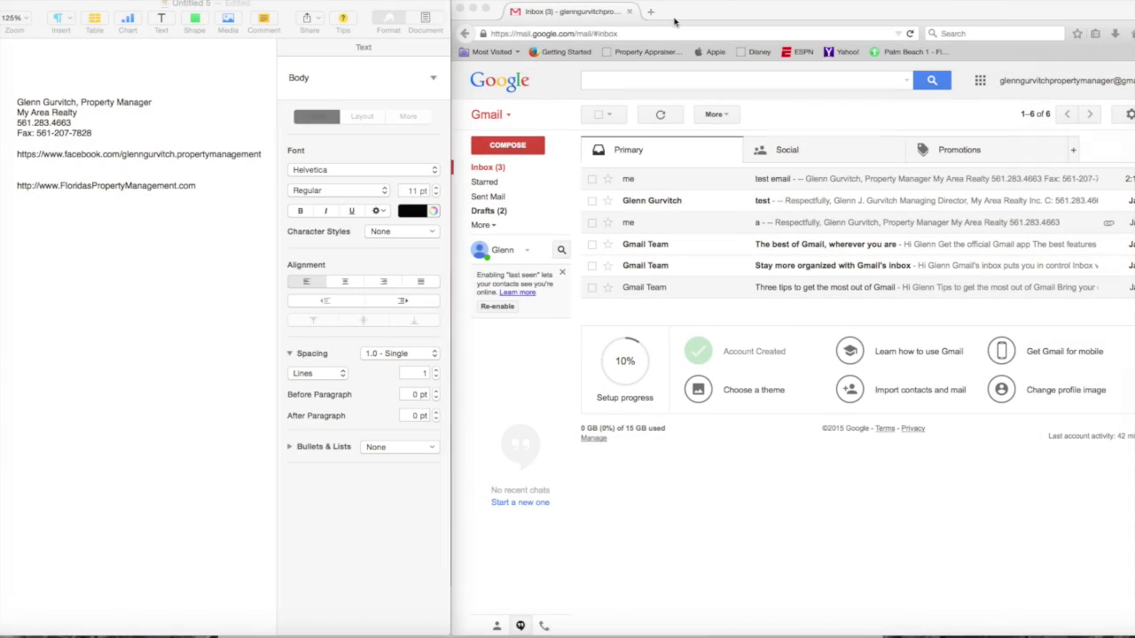
Bring the whole Gmail window into view and open the general mail settings.
left_click_drag(694, 11, 682, 17)
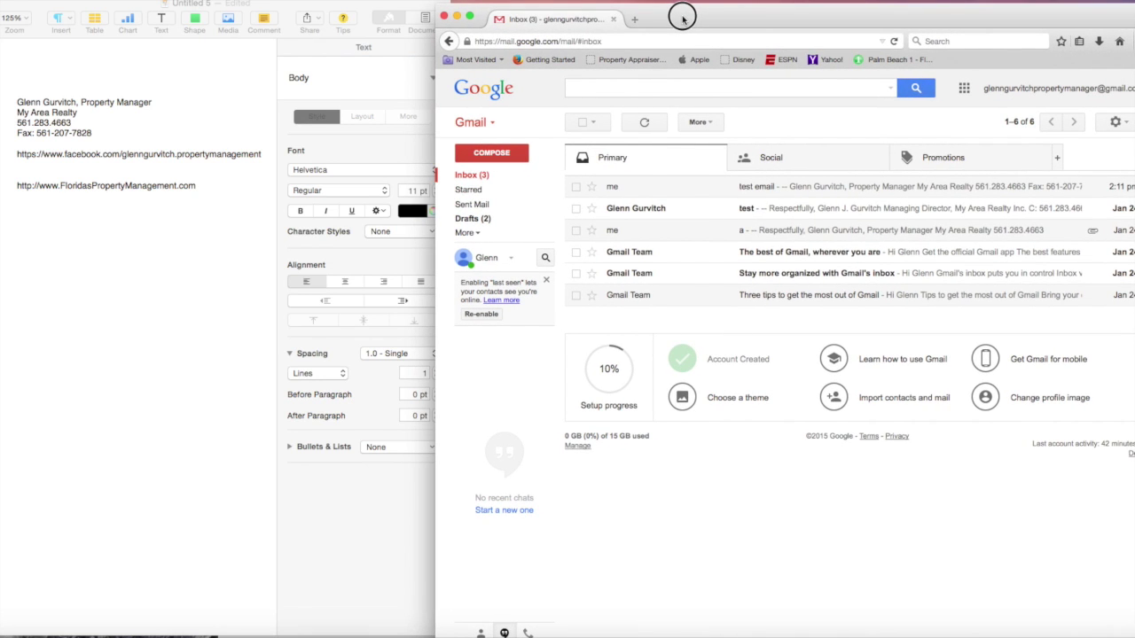
left_click_drag(722, 19, 701, 16)
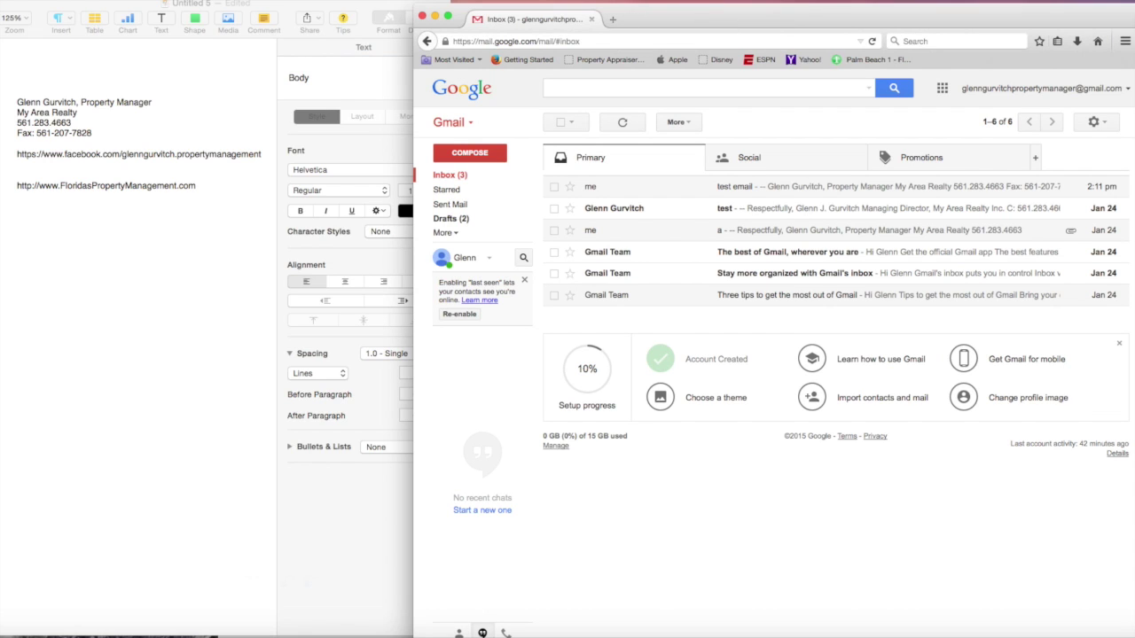
left_click(1105, 127)
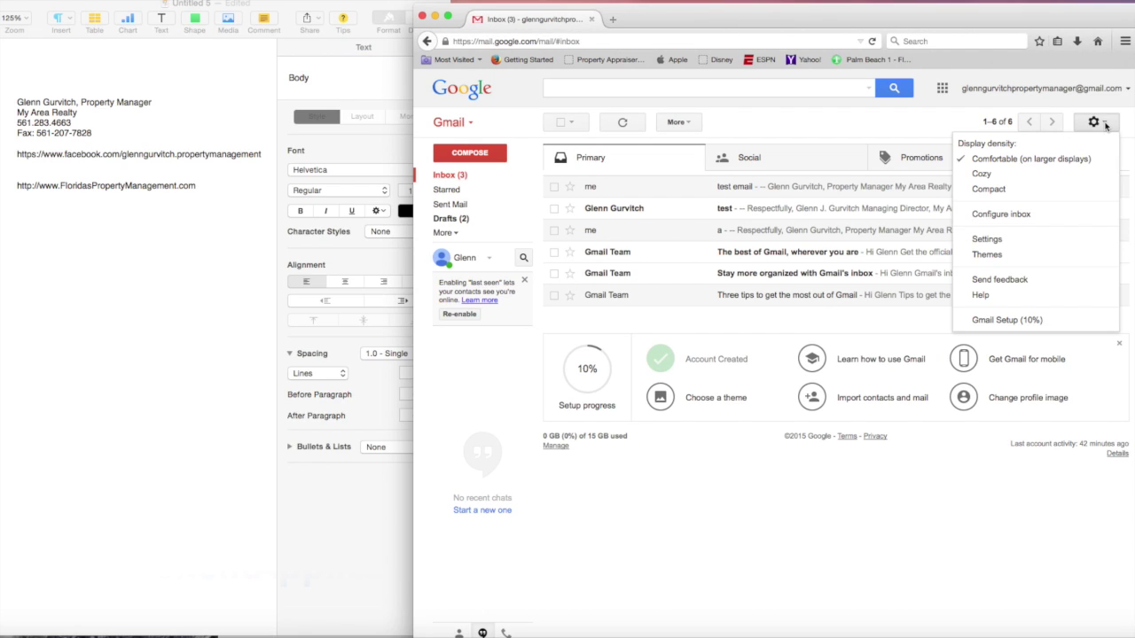
left_click(1071, 238)
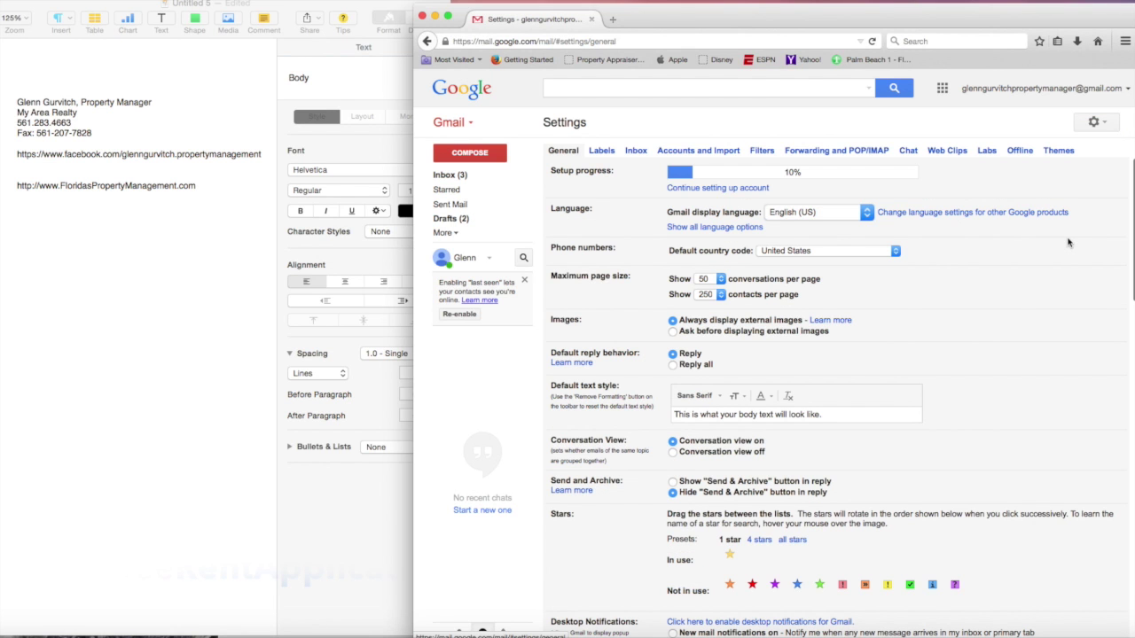
Delete the entire existing content of the email signature, including its text, links and images.
scroll(942, 279, "down", 5)
scroll(943, 281, "down", 5)
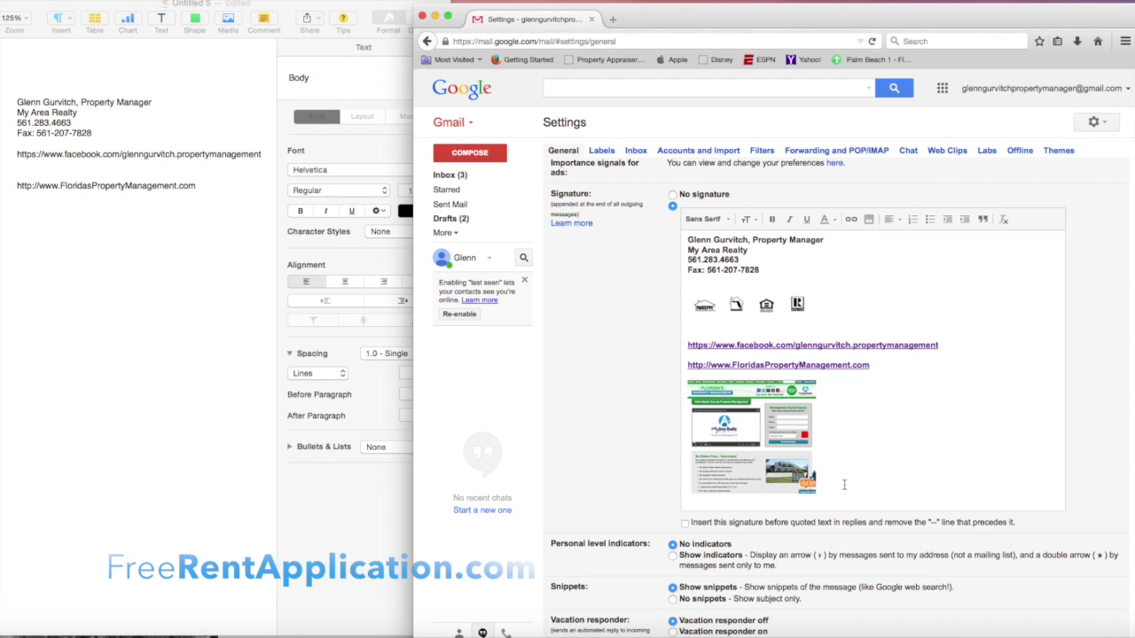
left_click_drag(847, 490, 673, 241)
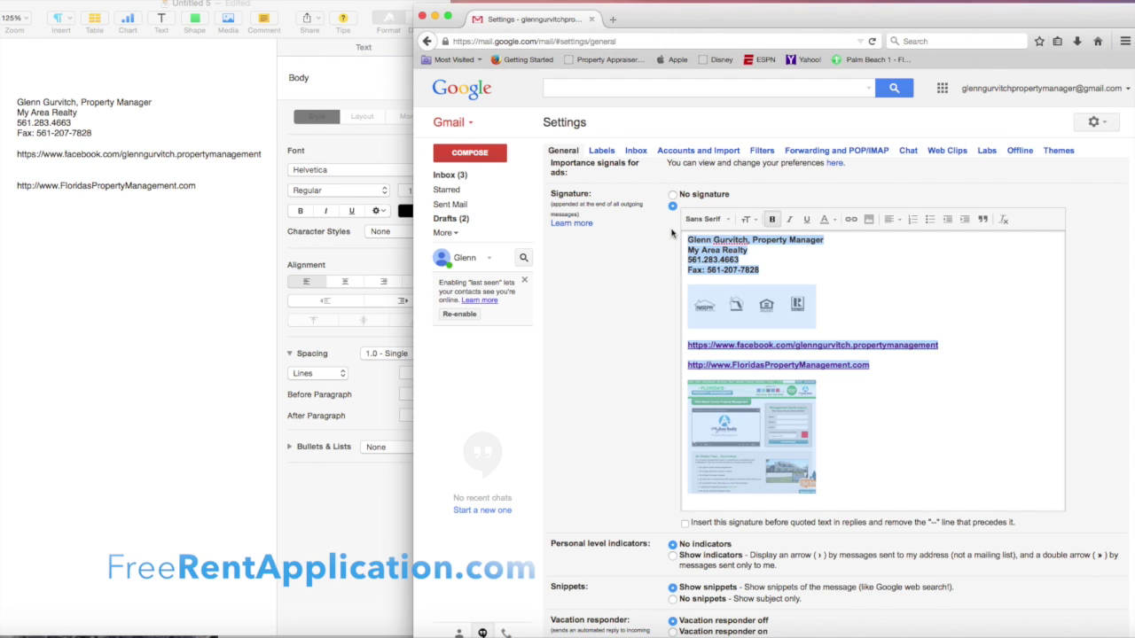
key("BackSpace")
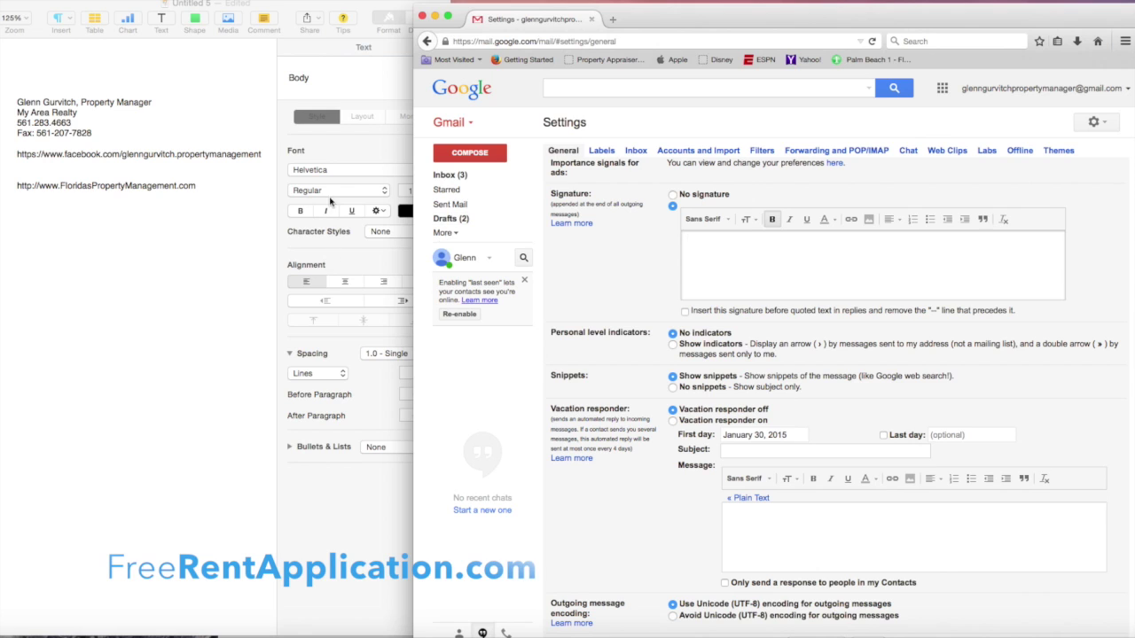
Copy the four lines of name, company, phone and fax from the Pages document into the empty Gmail signature.
left_click_drag(265, 8, 269, 13)
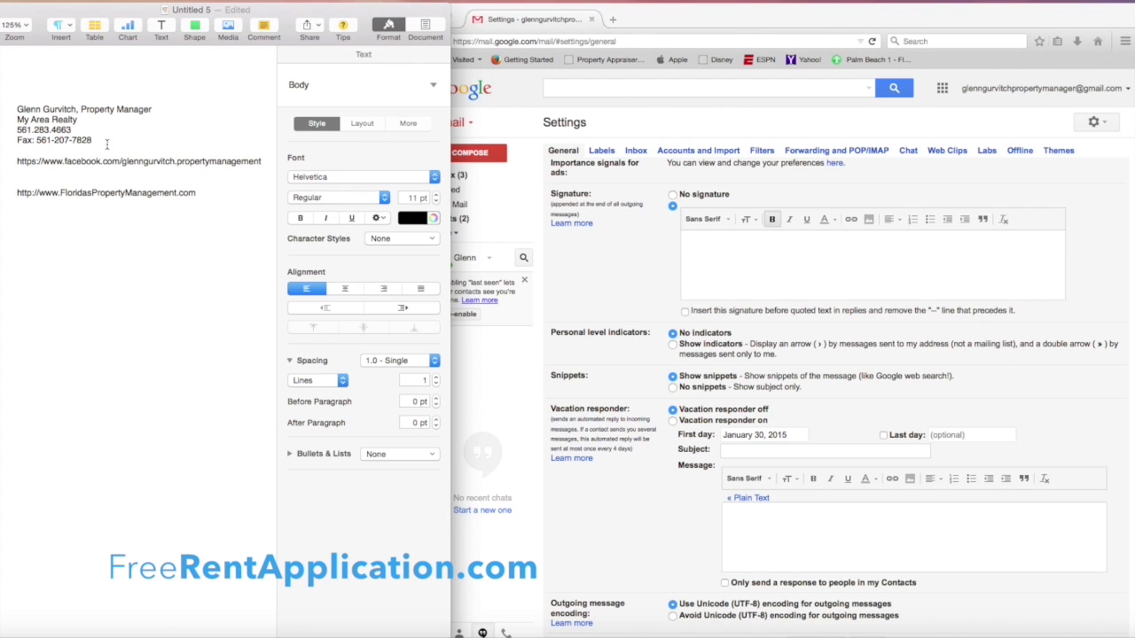
left_click_drag(106, 144, 14, 103)
key("super+c")
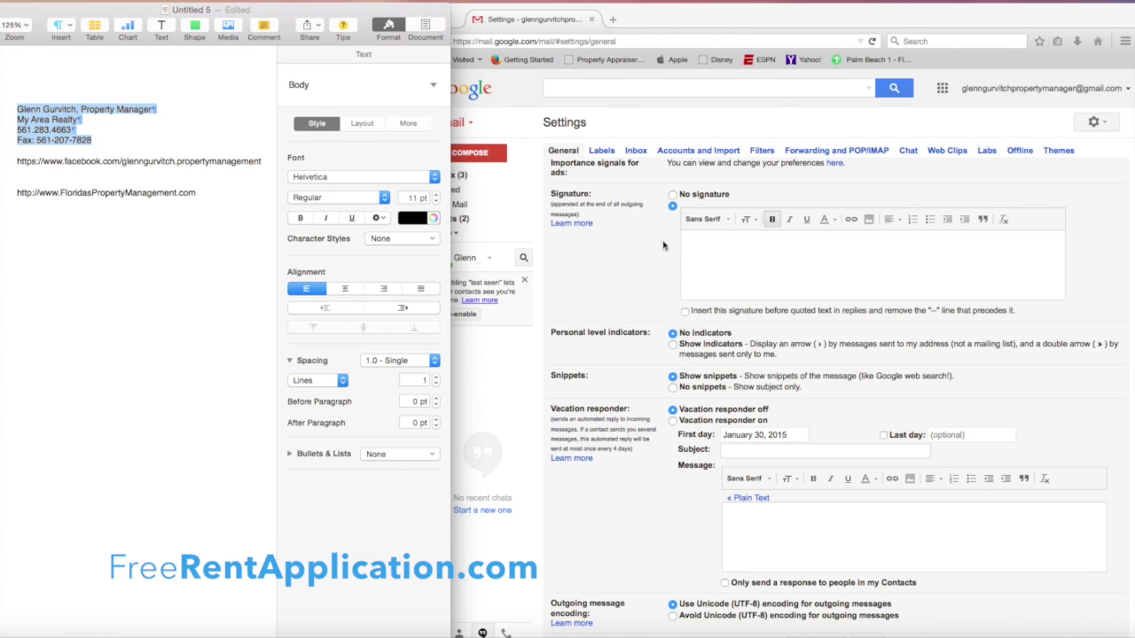
left_click(689, 241)
key("super+v")
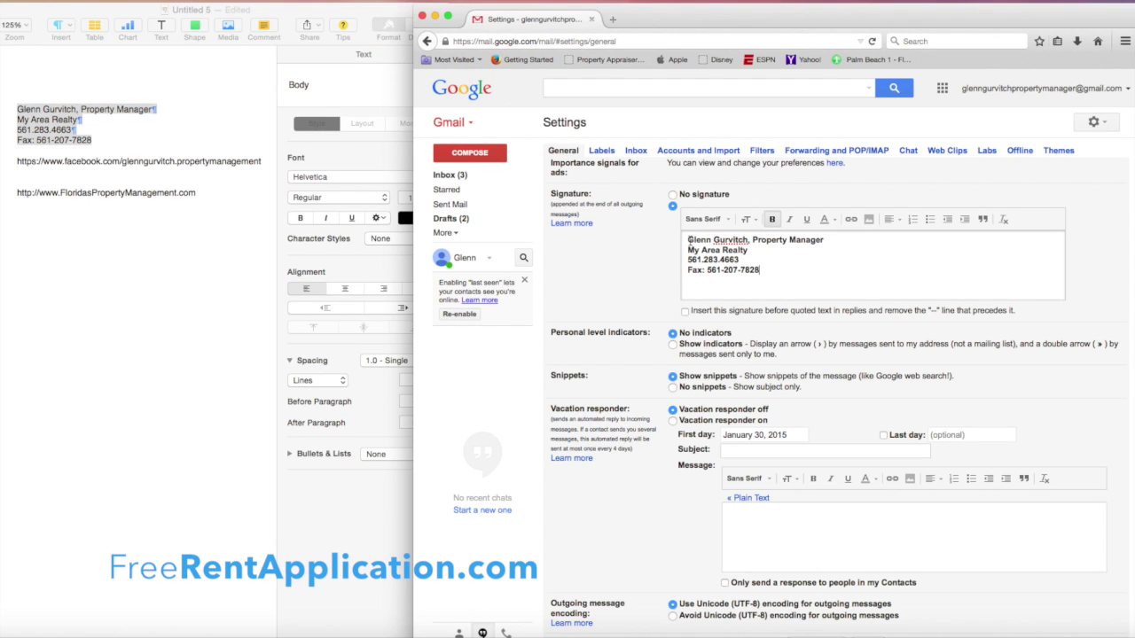
Copy the Facebook page address from the Pages document to below the signature's contact lines and turn it into a hyperlink.
left_click(770, 269)
key("Return")
key("Return")
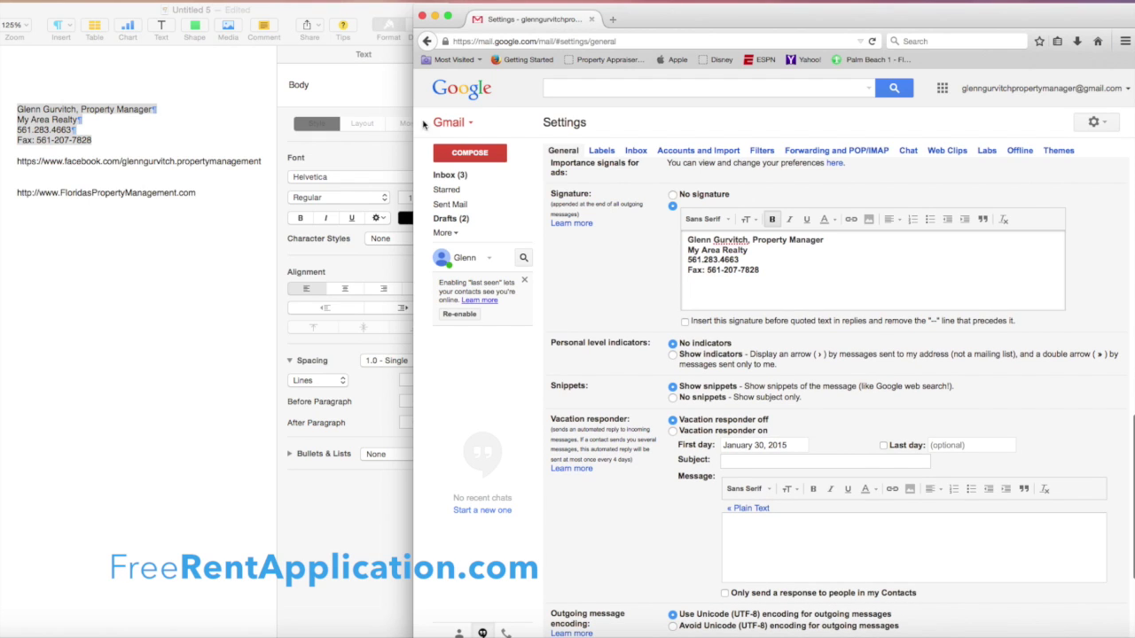
left_click(264, 161)
left_click_drag(264, 161, 22, 165)
key("super+c")
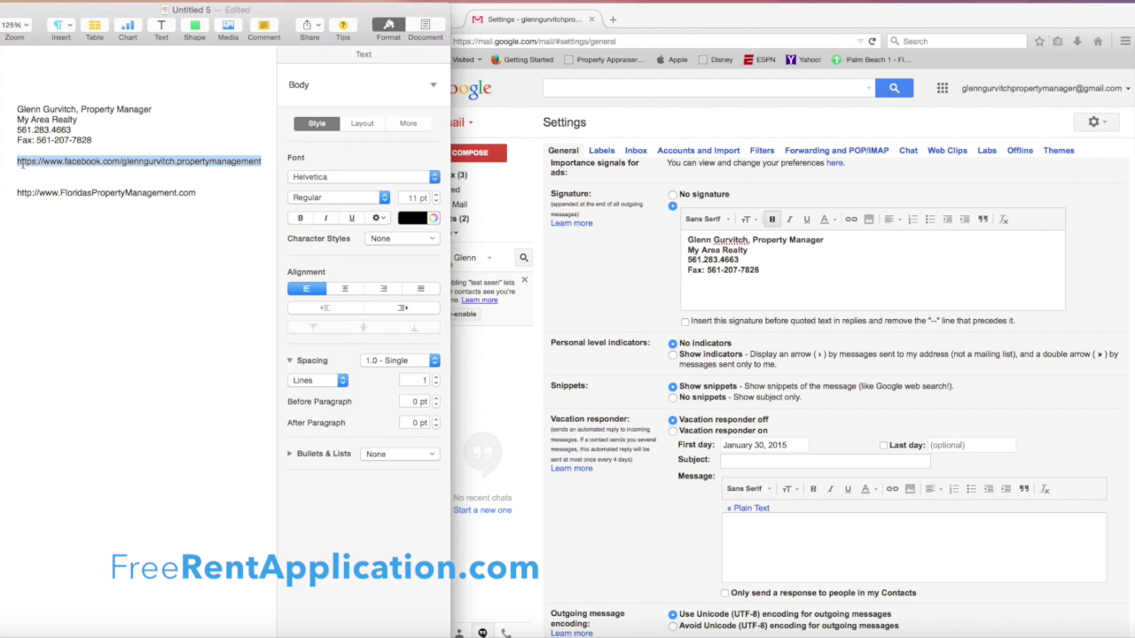
left_click(697, 288)
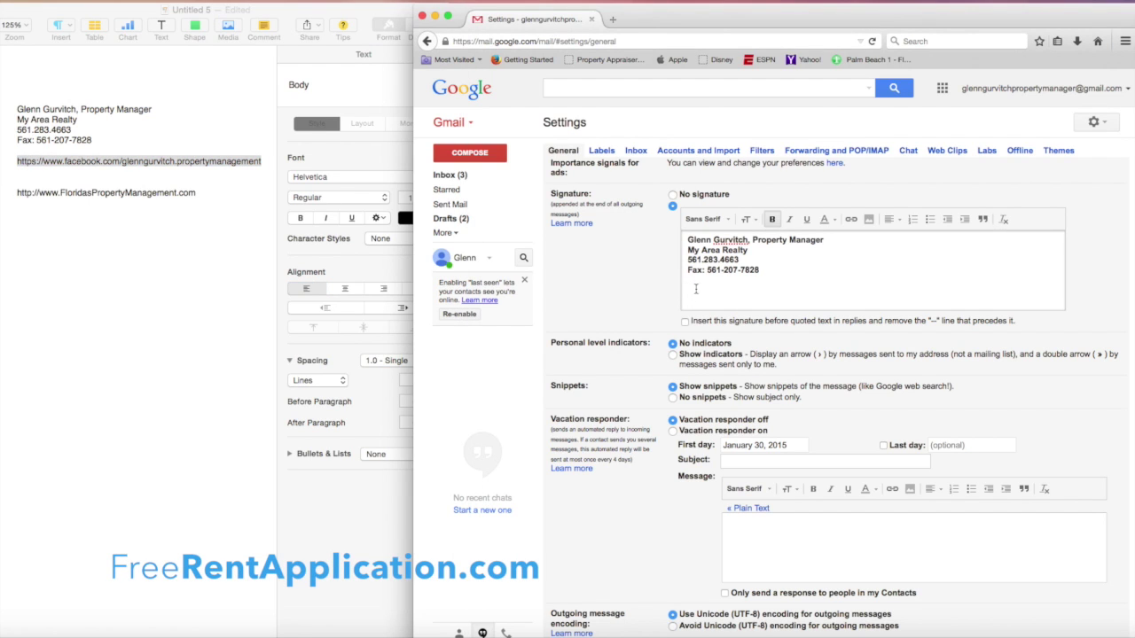
key("super+v")
mouse_move(939, 292)
left_mouse_down()
mouse_move(671, 289)
mouse_move(680, 293)
left_mouse_up()
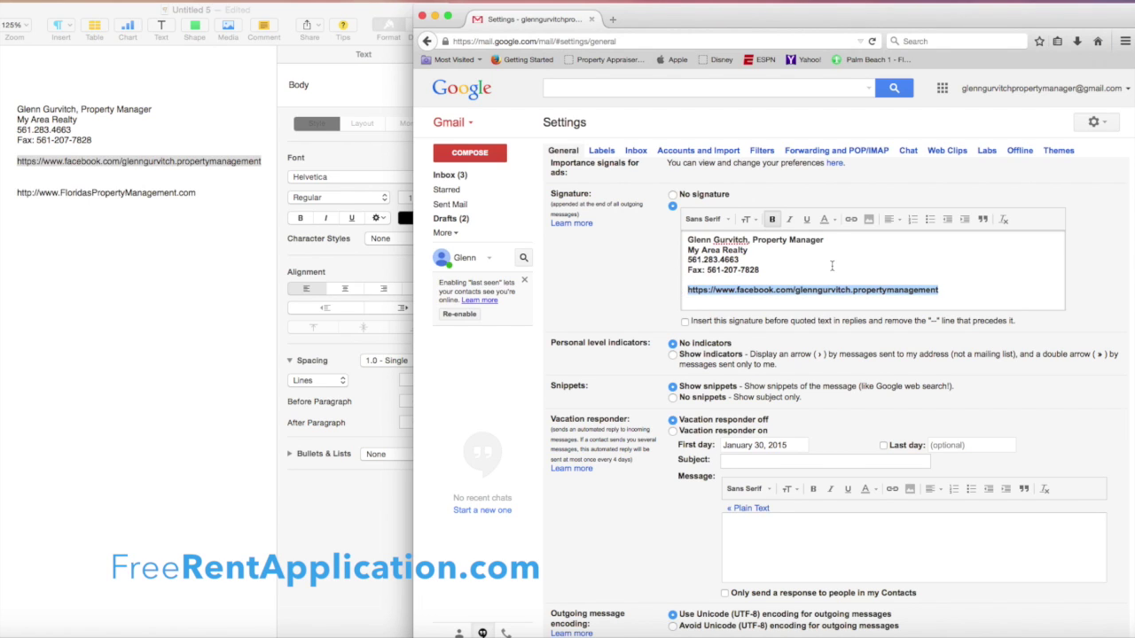
left_click(851, 221)
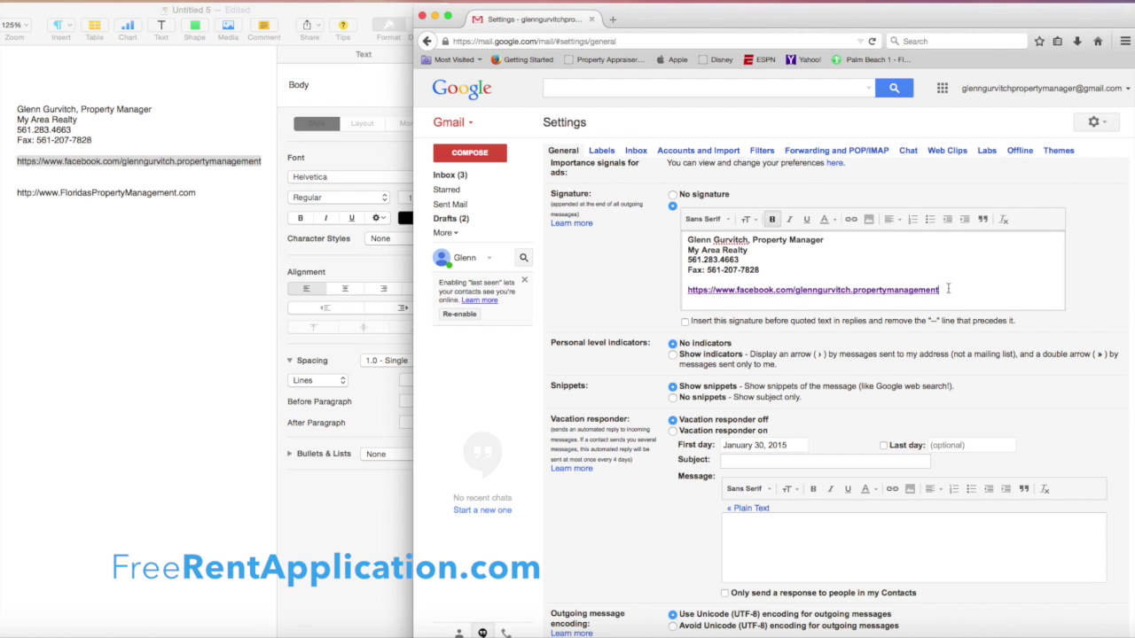
key("Return")
key("Return")
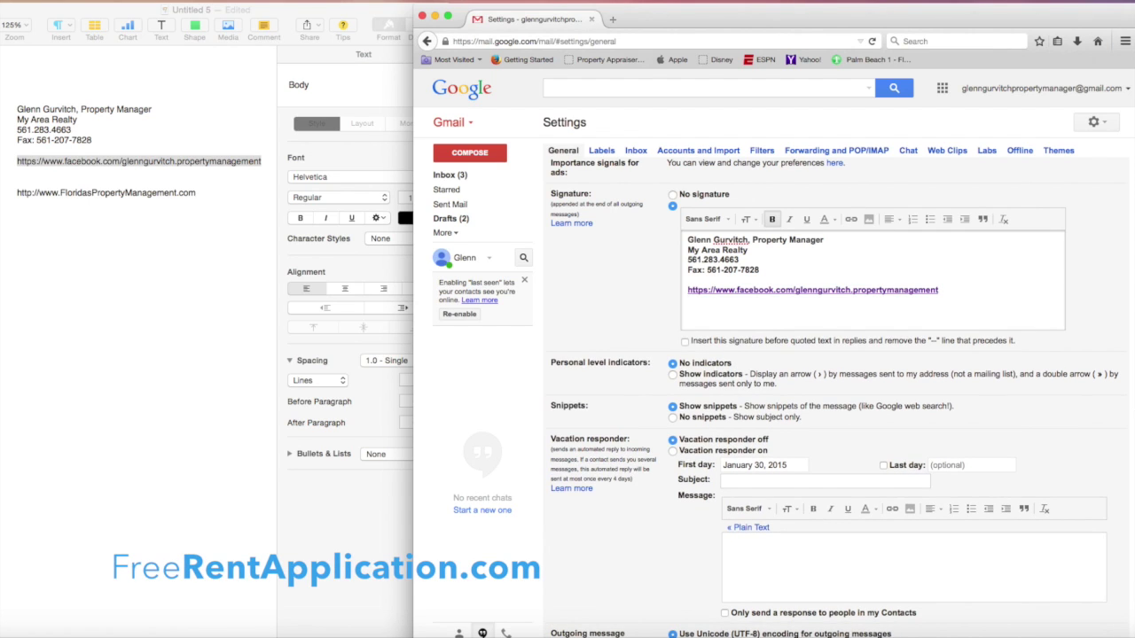
left_click(206, 193)
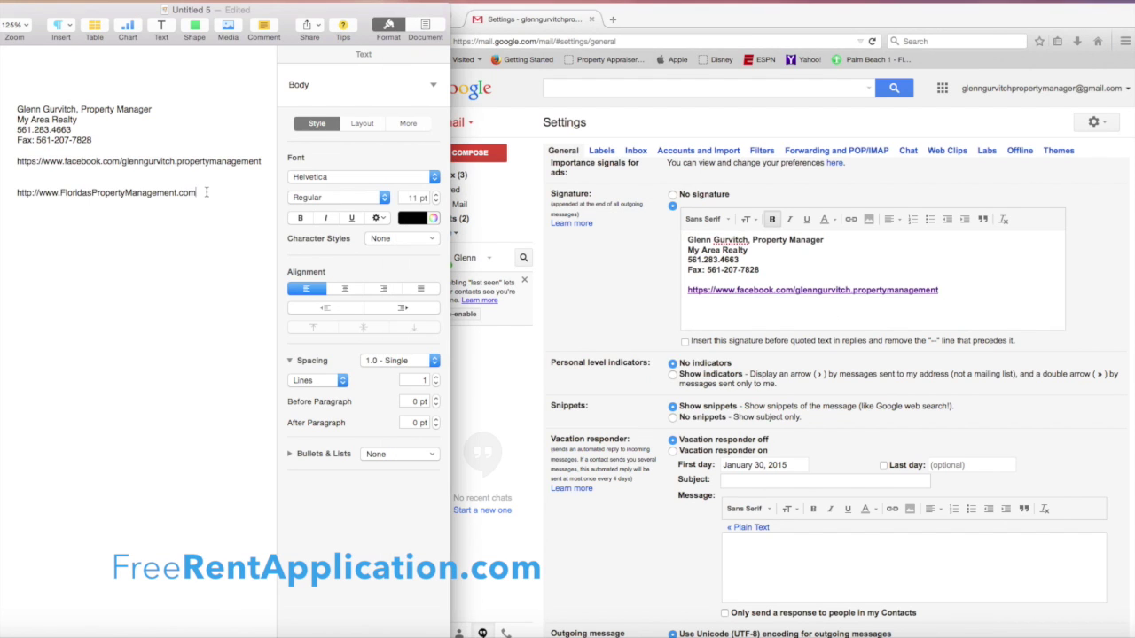
left_click_drag(196, 192, 8, 193)
key("super+c")
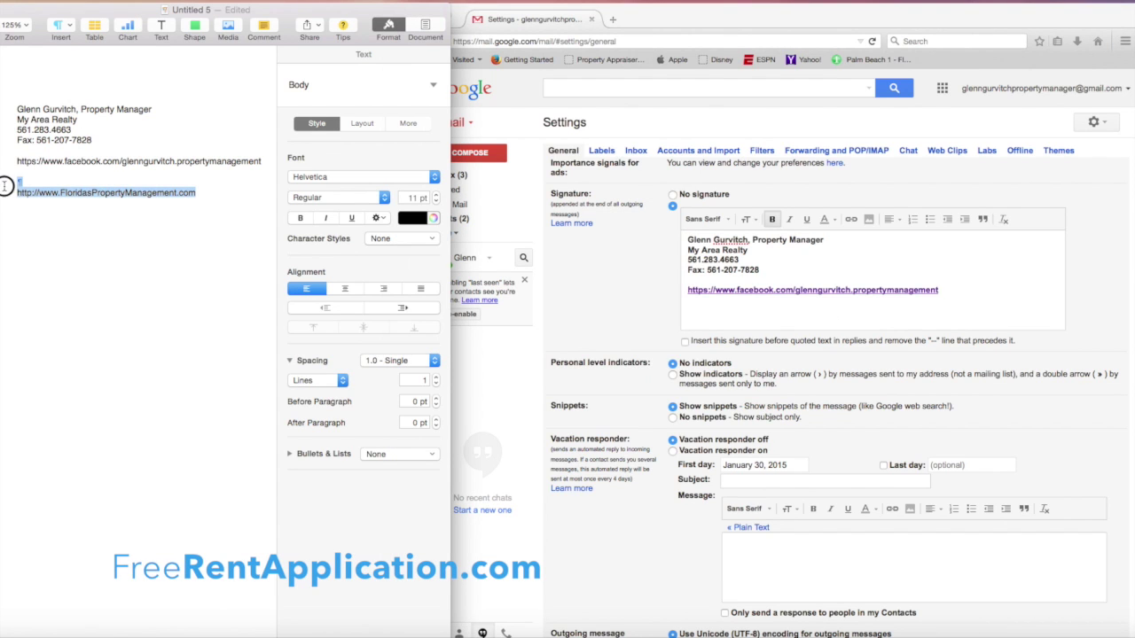
left_click(693, 308)
key("super+v")
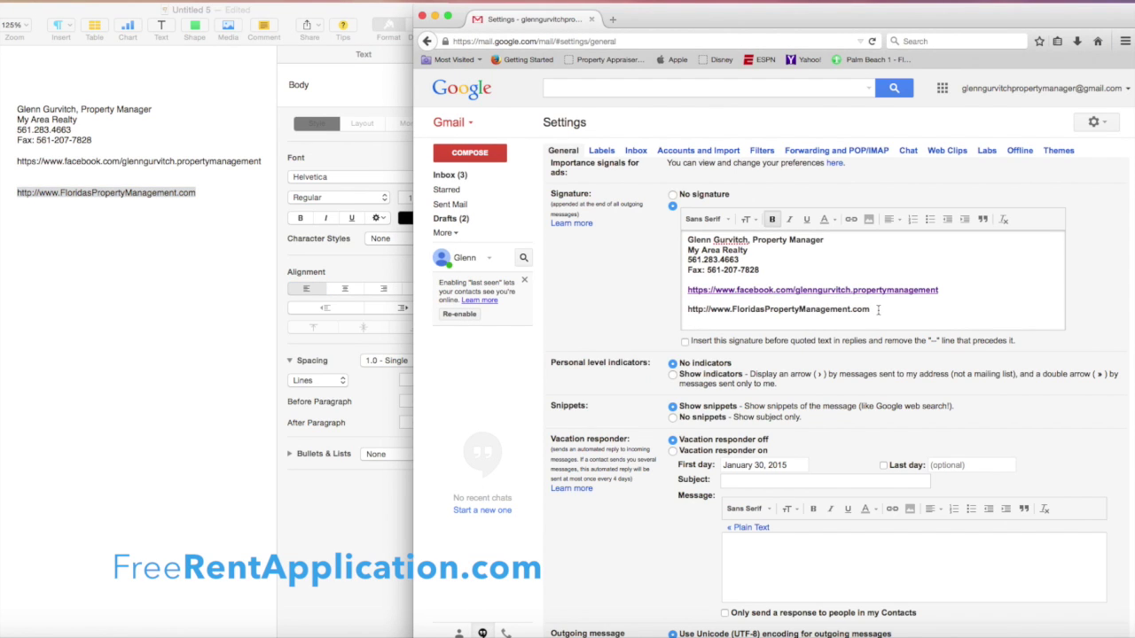
left_click_drag(878, 310, 682, 311)
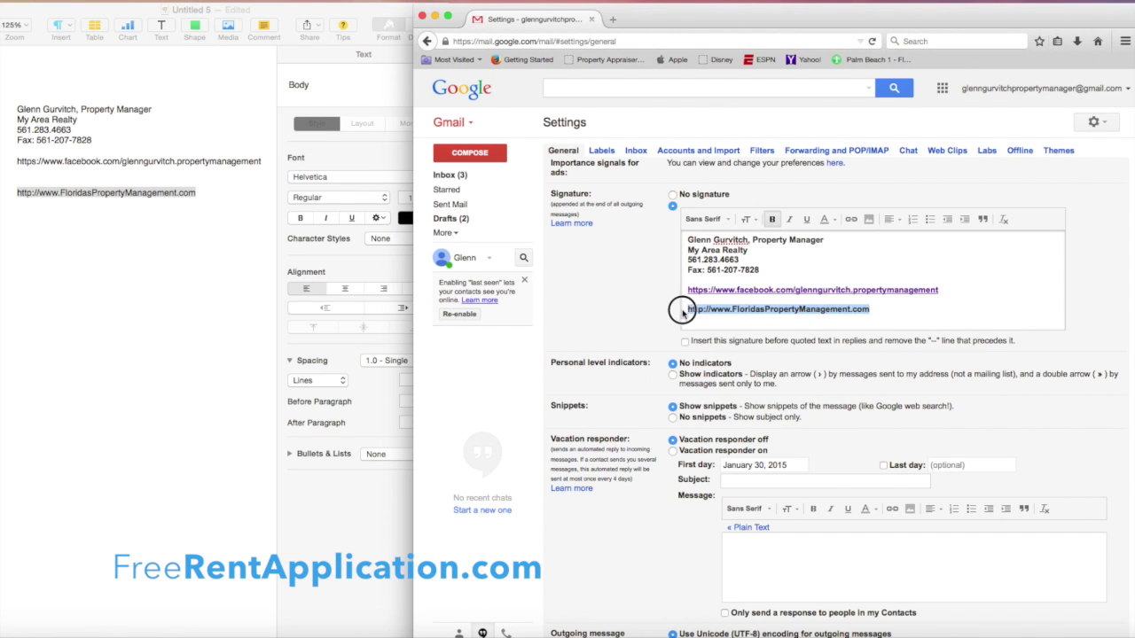
left_click(851, 221)
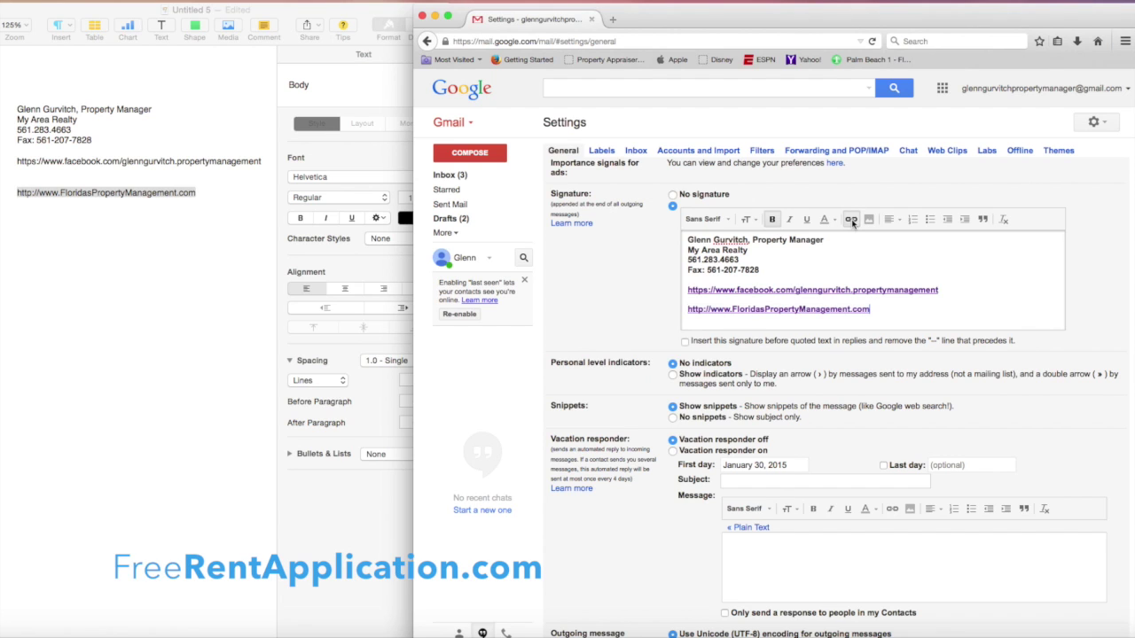
key("Return")
key("Return")
key("Return")
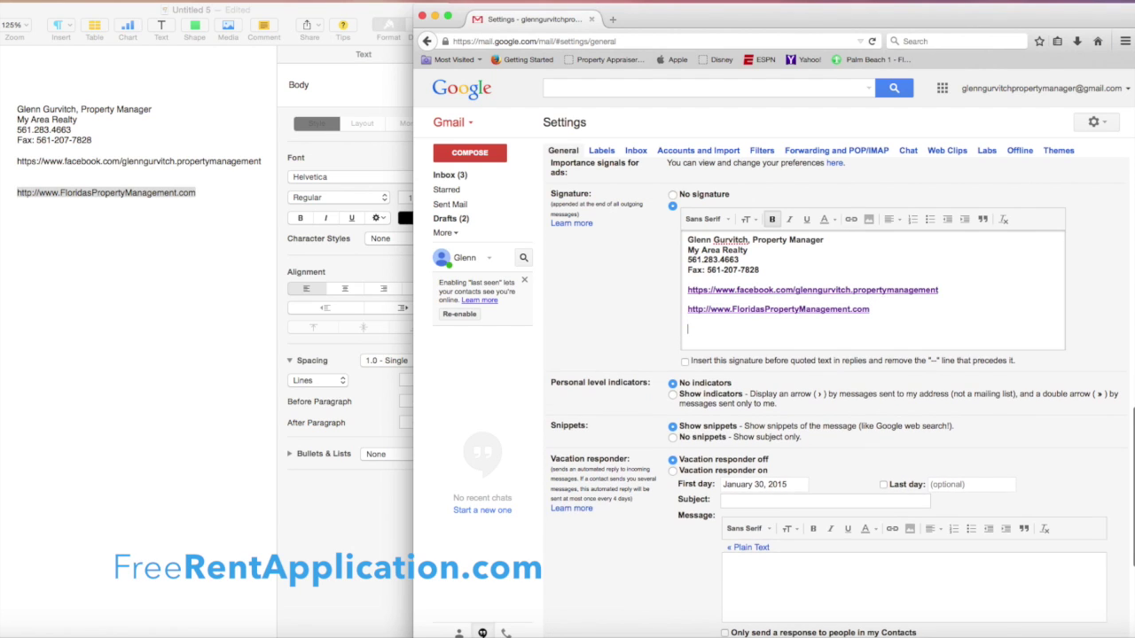
Insert the Drive screenshot of the association logos on a new line between the fax number and the Facebook link.
left_click(688, 282)
key("Return")
key("Return")
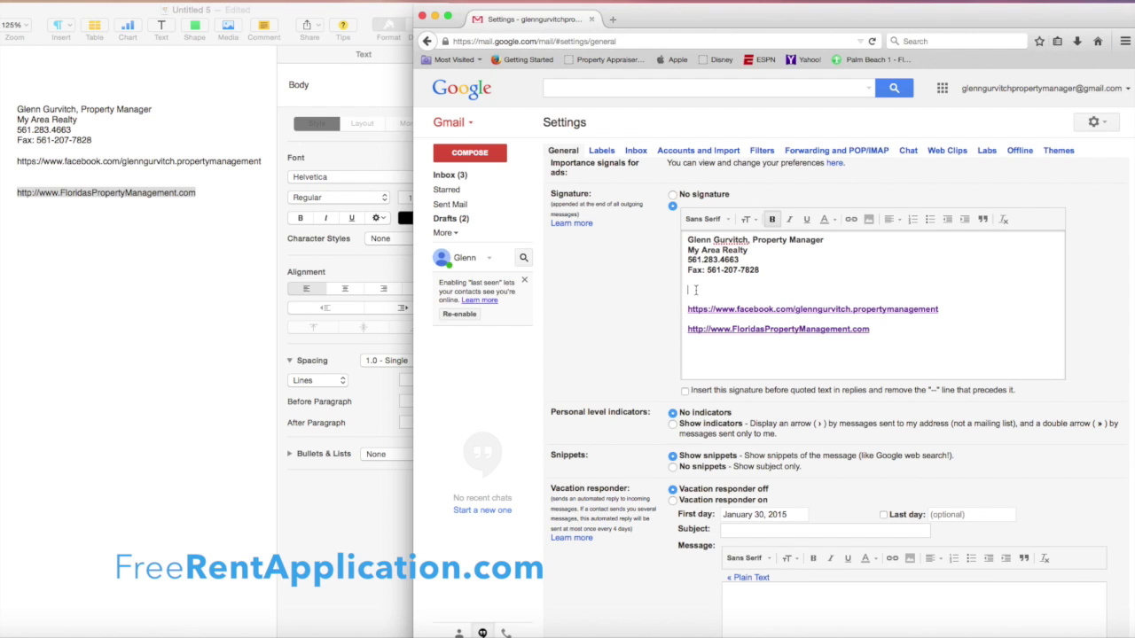
left_click(869, 225)
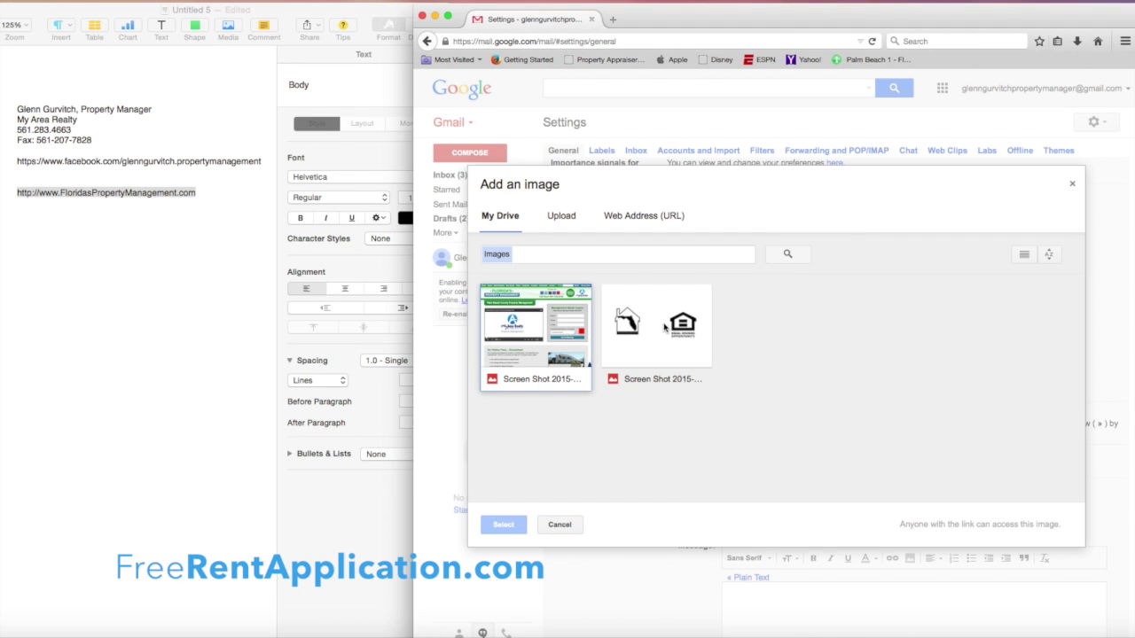
left_click(664, 328)
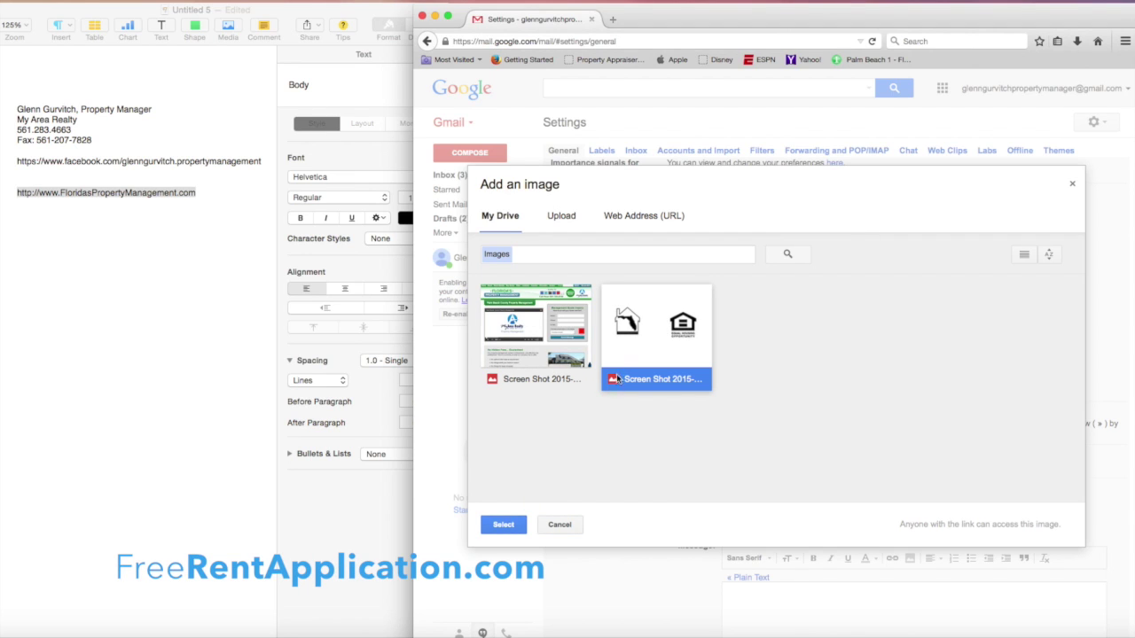
left_click(504, 525)
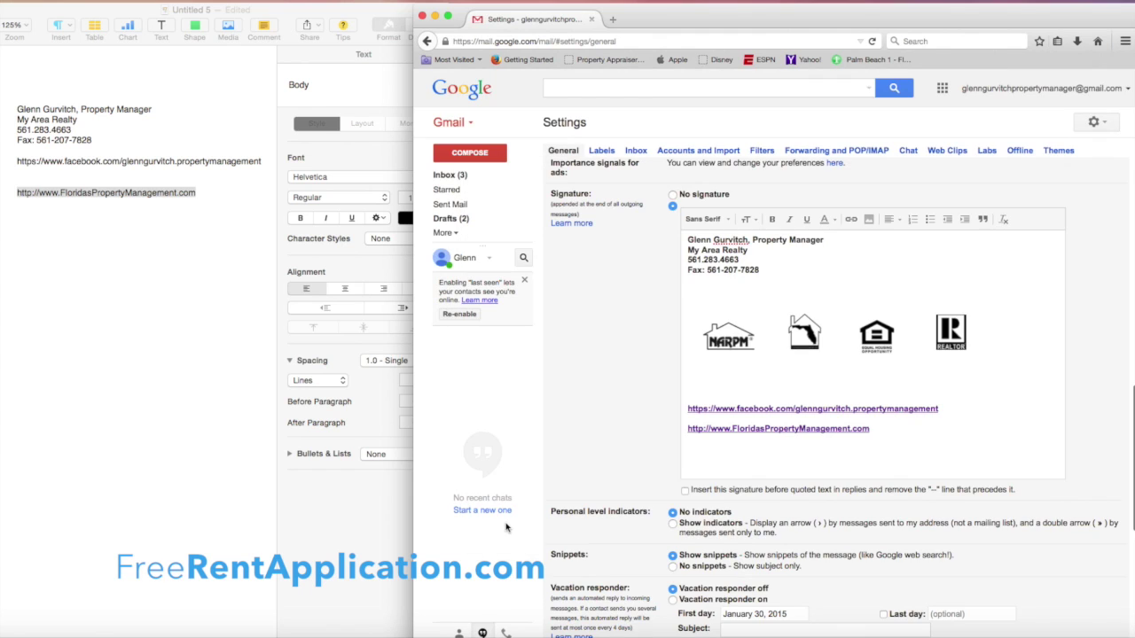
Set the logo image in the signature to Medium size.
left_click(809, 349)
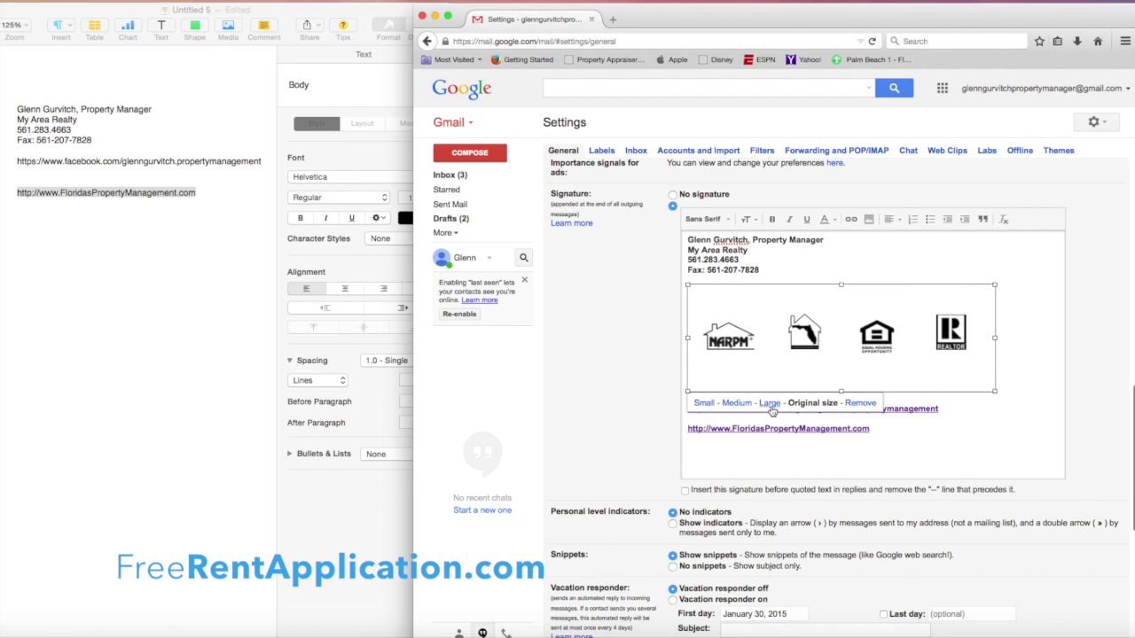
left_click(735, 402)
left_click(914, 250)
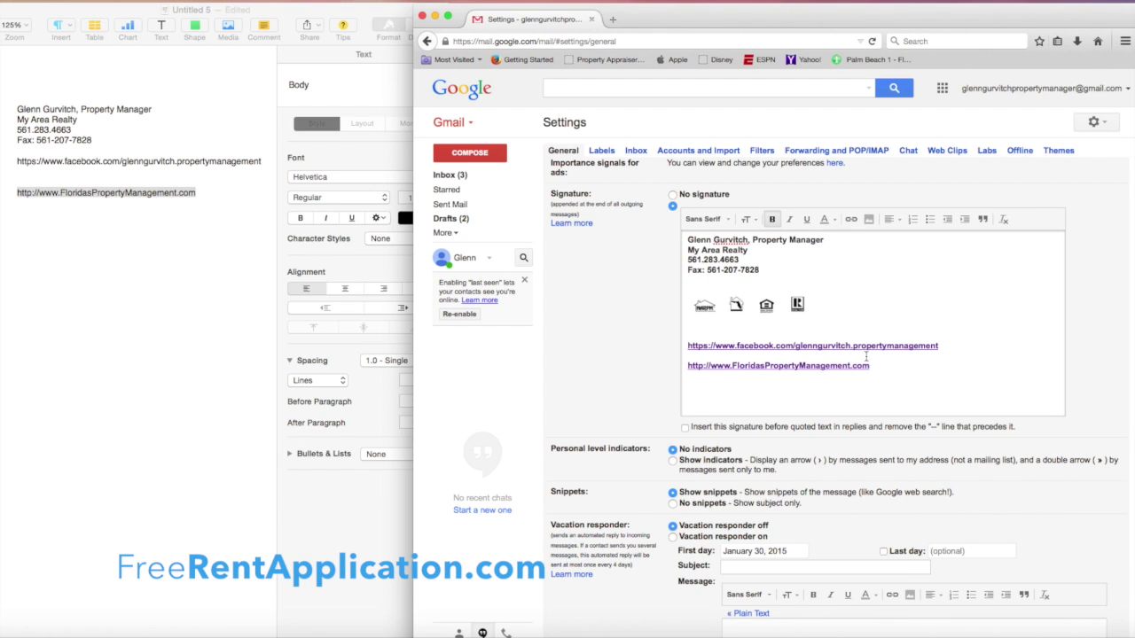
Insert the Drive screenshot of the company website below the website link in the signature.
key("Return")
key("Return")
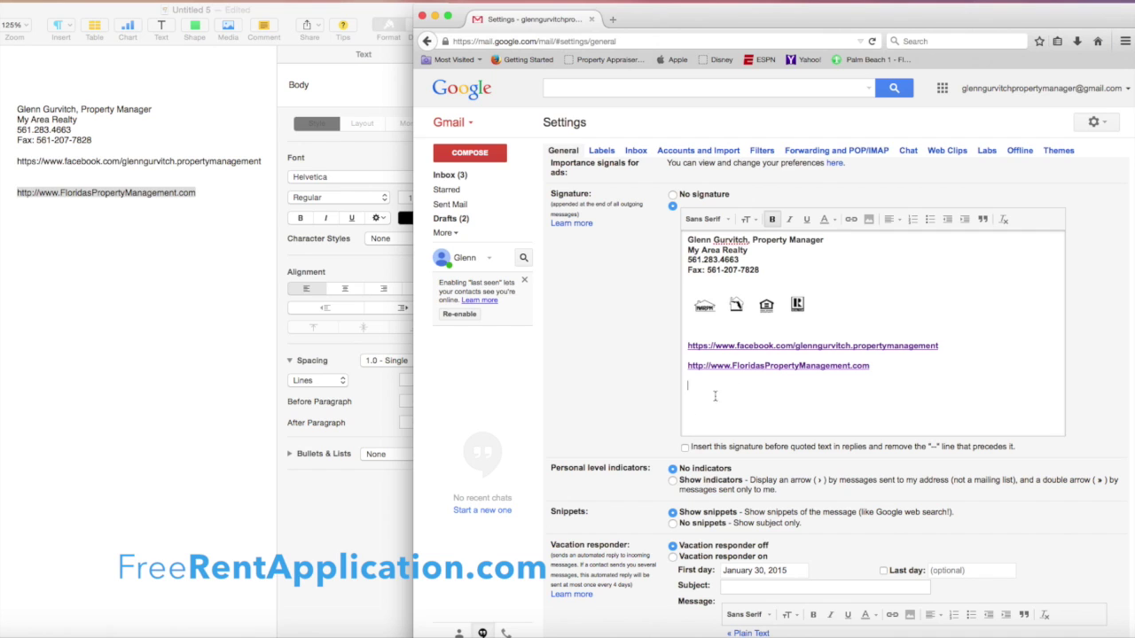
left_click(869, 220)
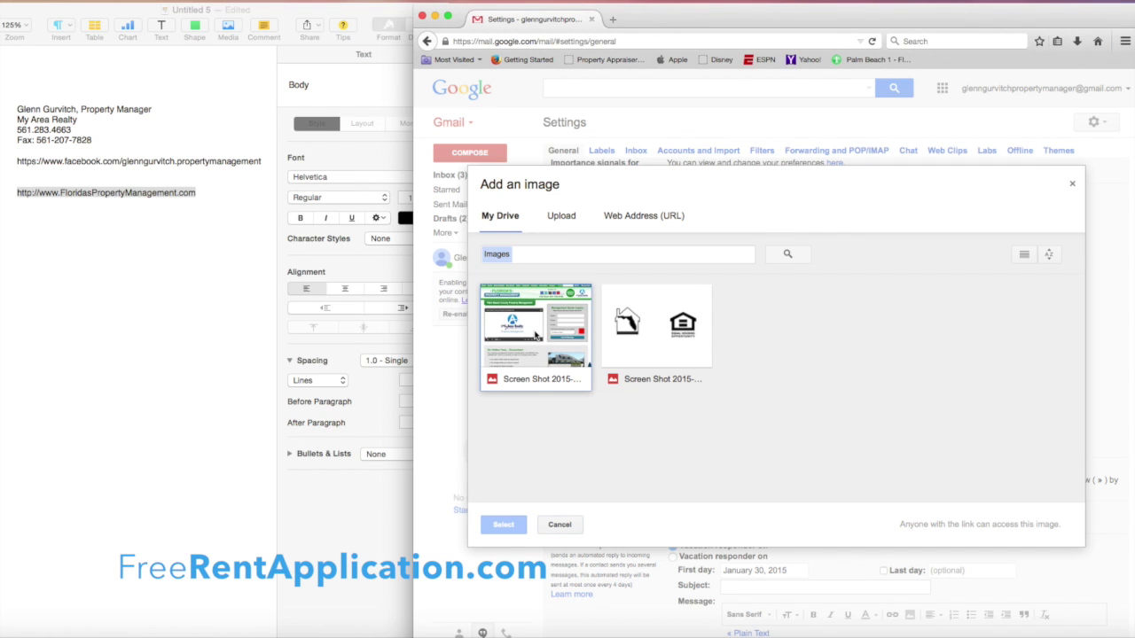
left_click(538, 321)
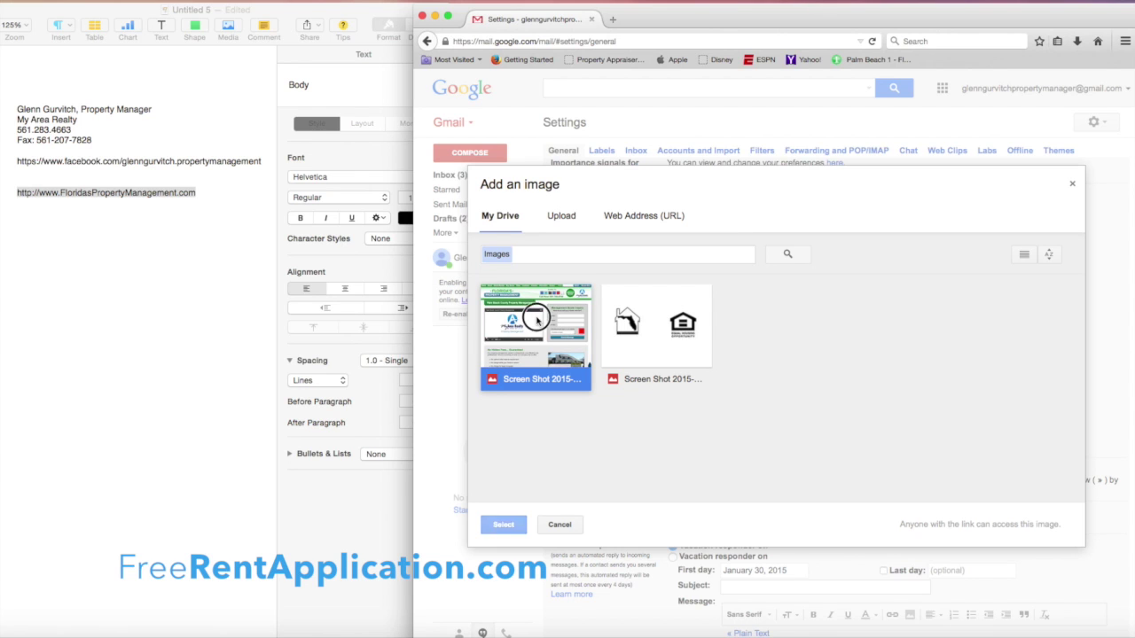
left_click(503, 525)
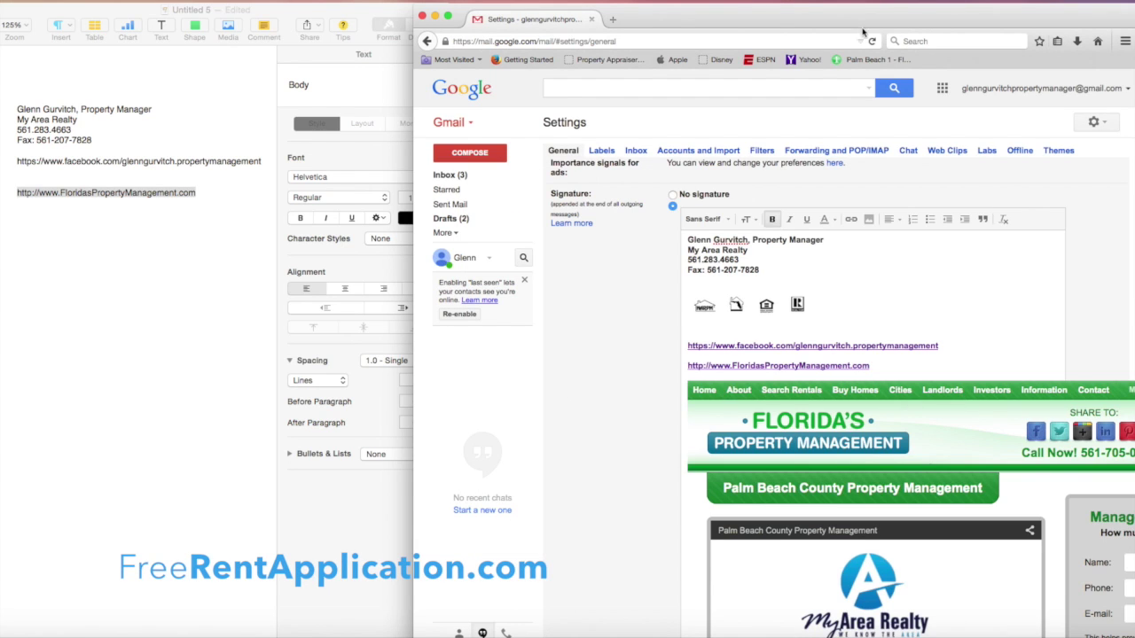
Resize the website screenshot in the signature to Medium.
left_click_drag(843, 19, 664, 11)
left_click(629, 409)
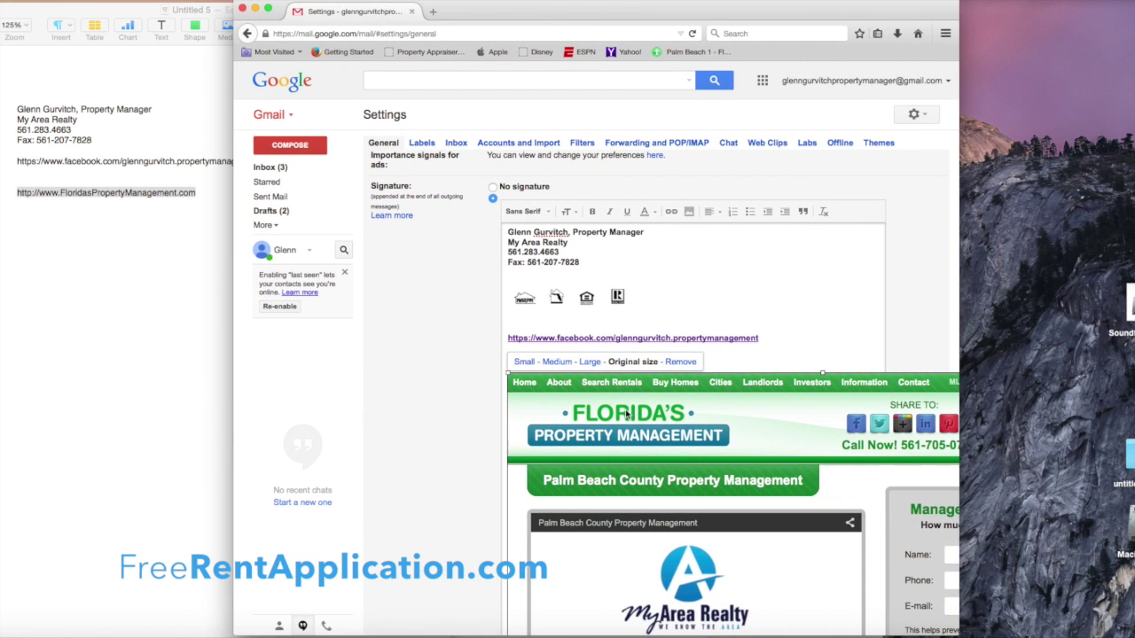
left_click(555, 362)
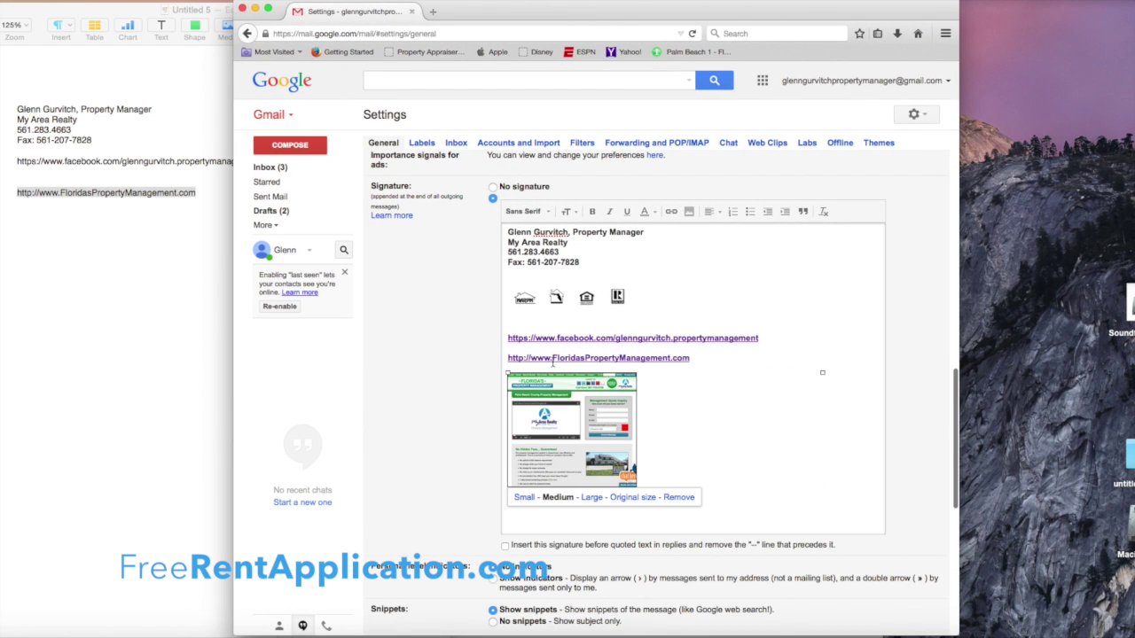
left_click(688, 392)
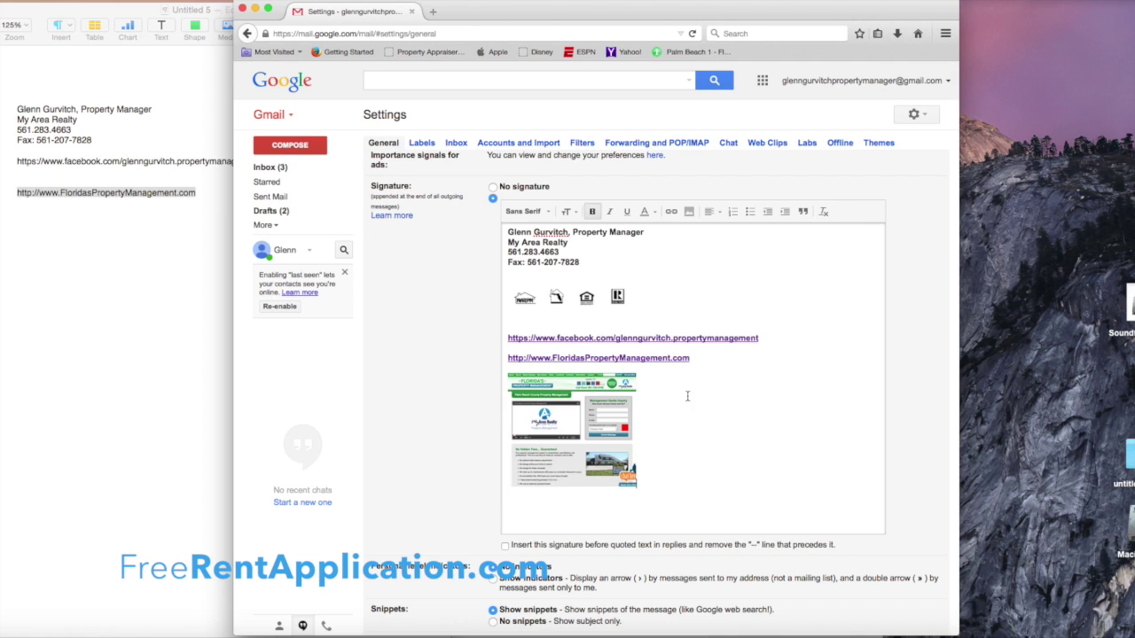
left_click(611, 411)
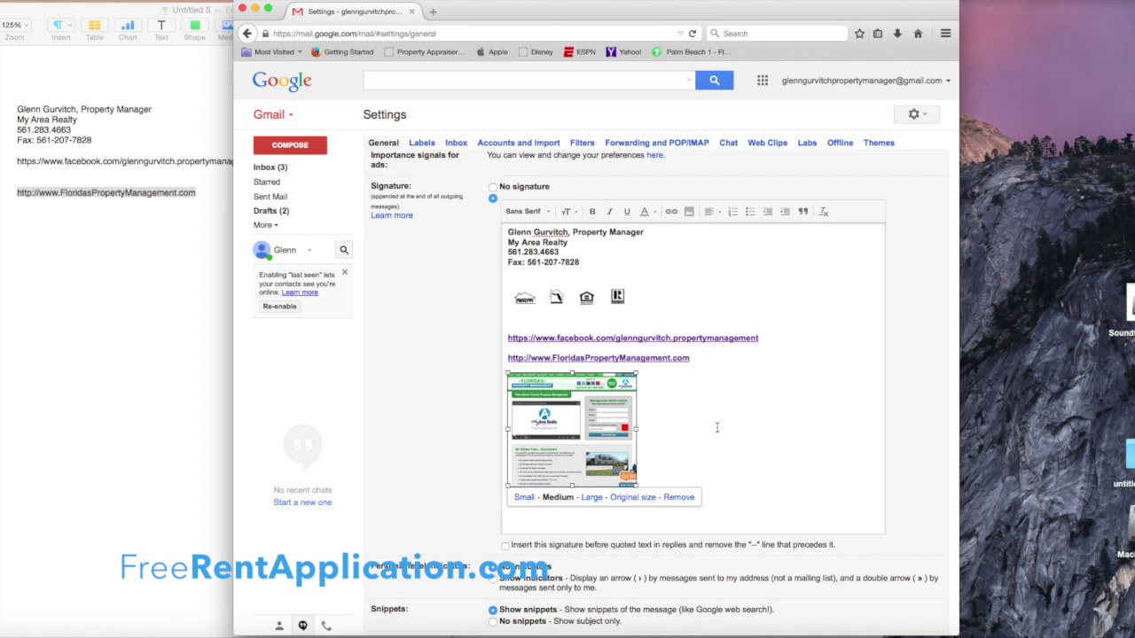
left_click(672, 213)
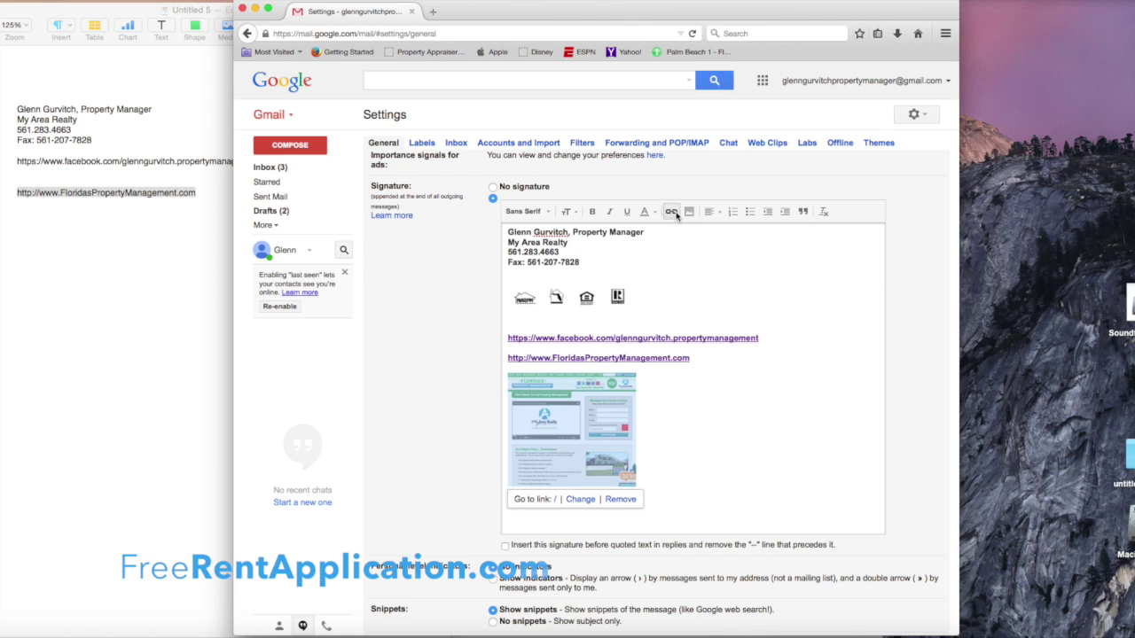
left_click(582, 500)
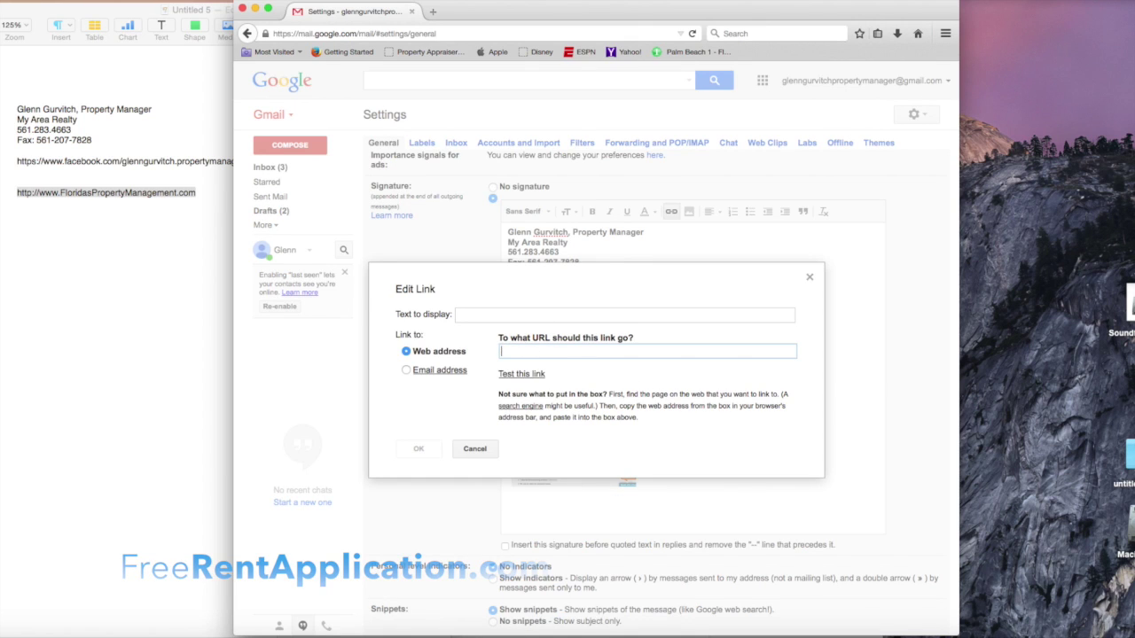
key("BackSpace")
type("http:/")
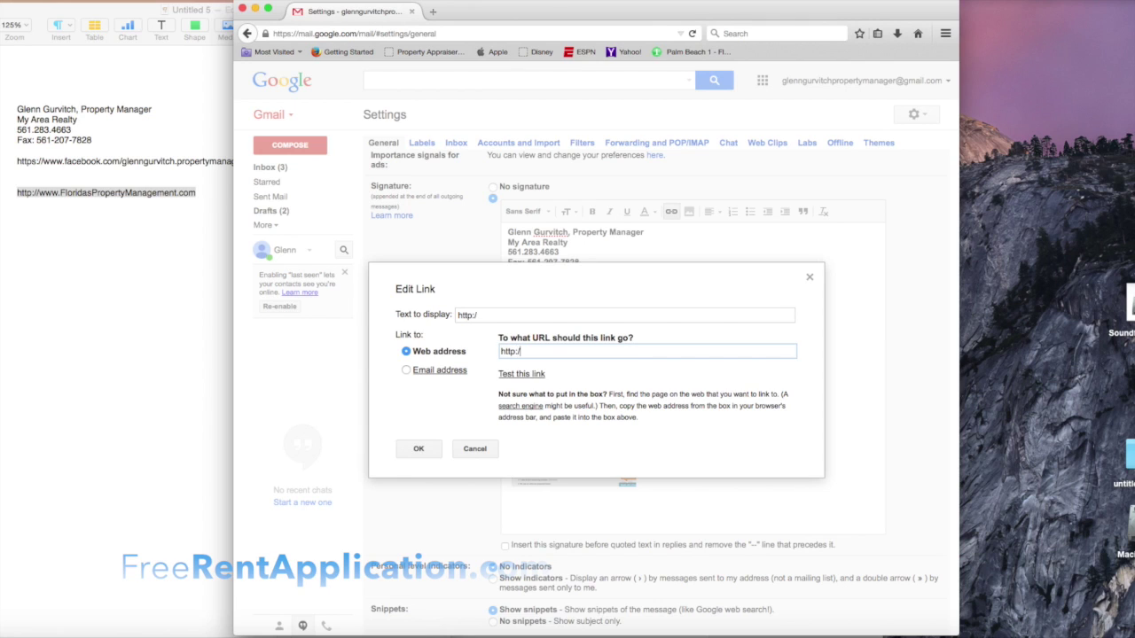
type("/www.Florid")
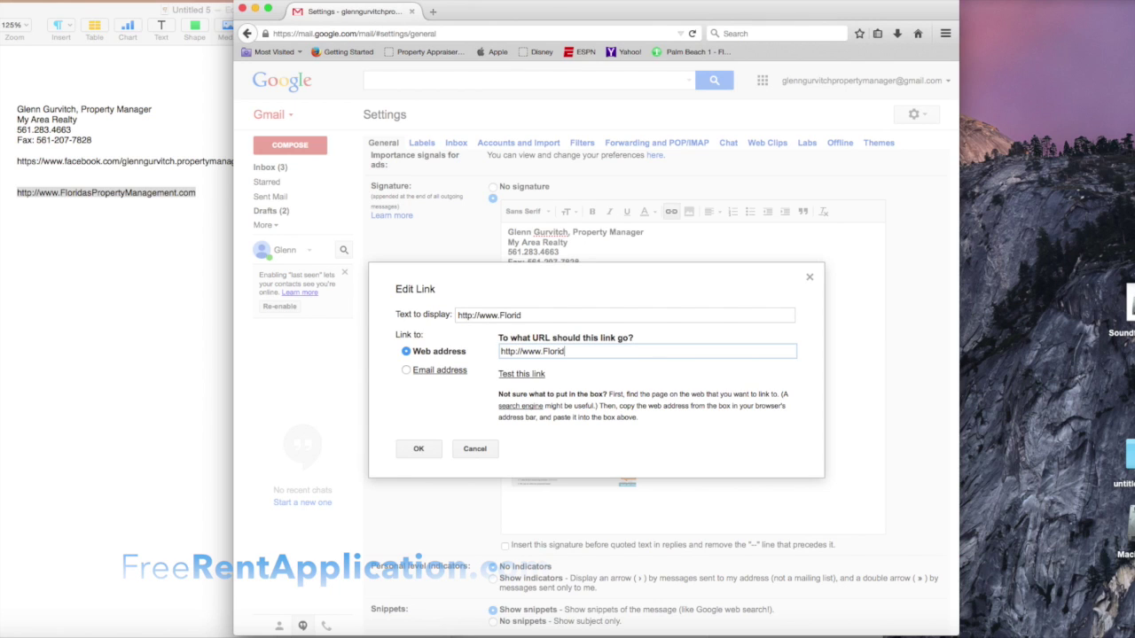
type("asPropertyMana")
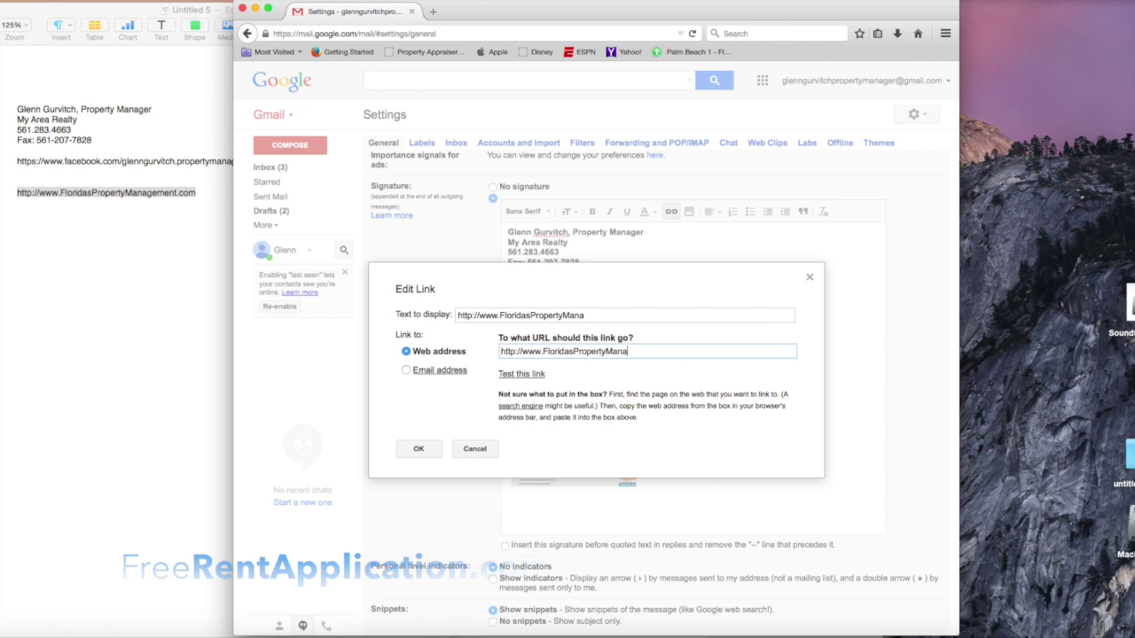
type("gement.com")
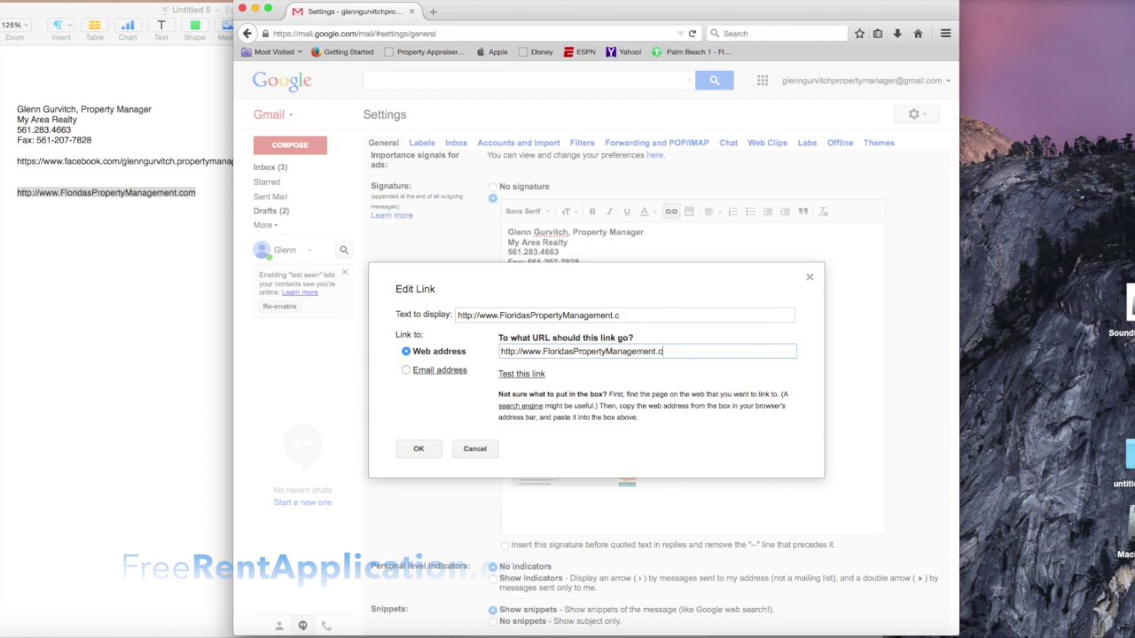
left_click(419, 448)
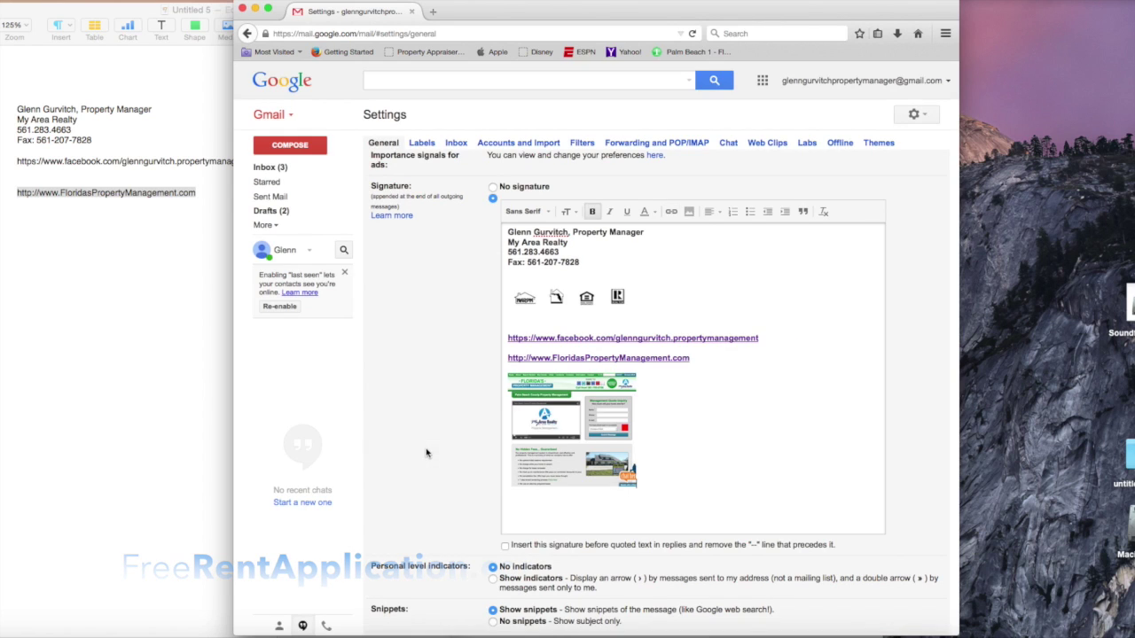
Save the changed signature settings.
scroll(650, 414, "up", 2)
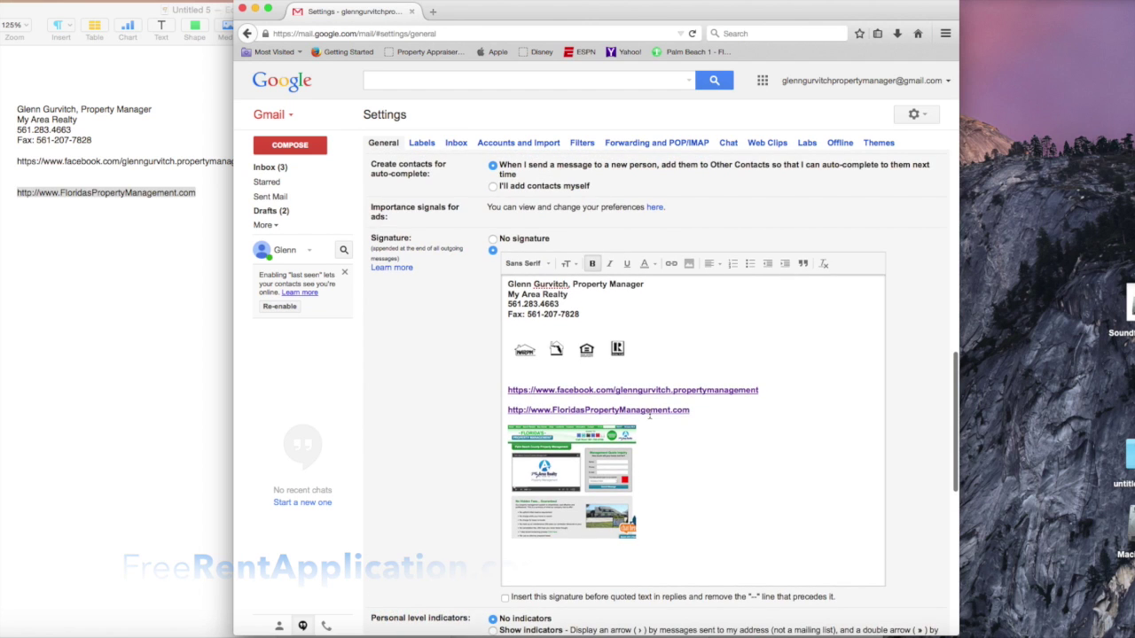
scroll(649, 414, "down", 10)
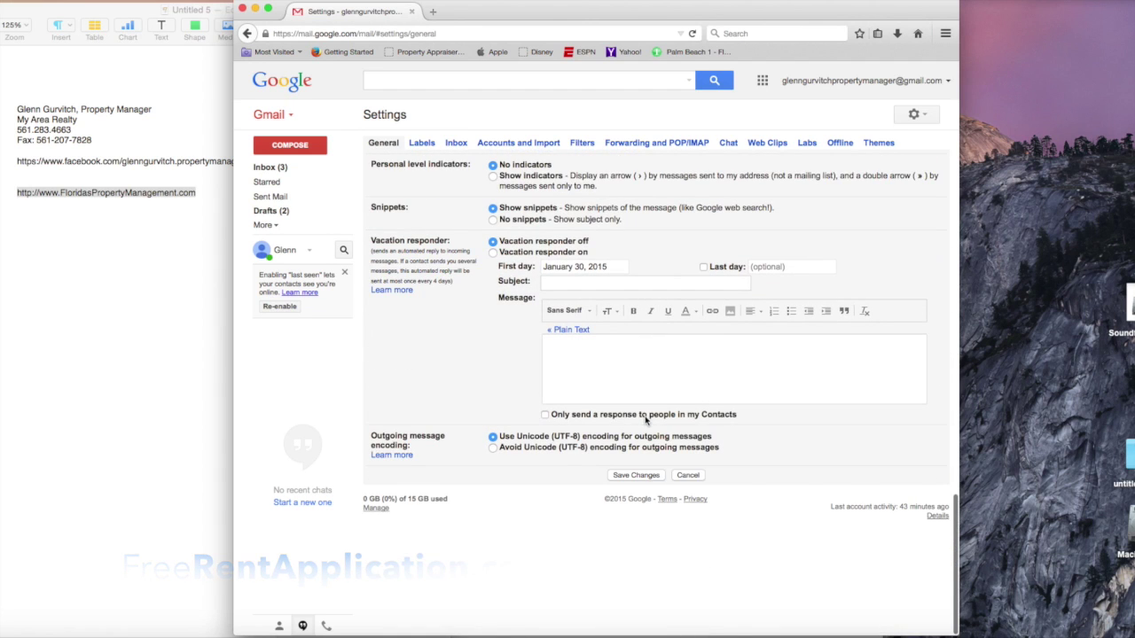
left_click(630, 476)
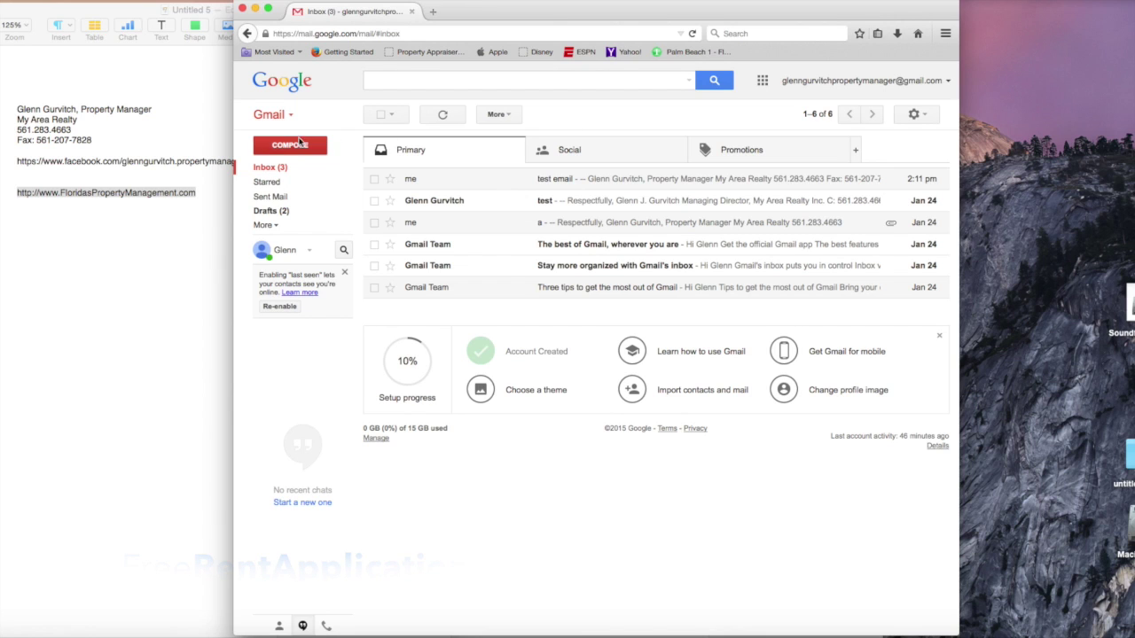
Compose a new email to the account's own Gmail address with the subject "test 2" and send it.
left_click(280, 149)
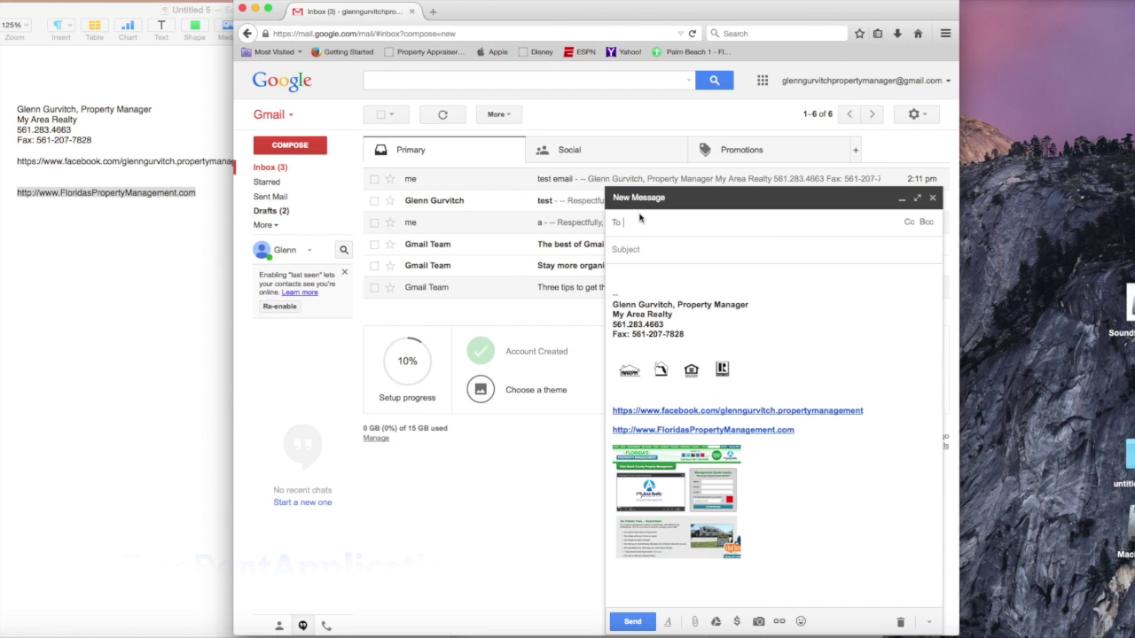
type("glenn")
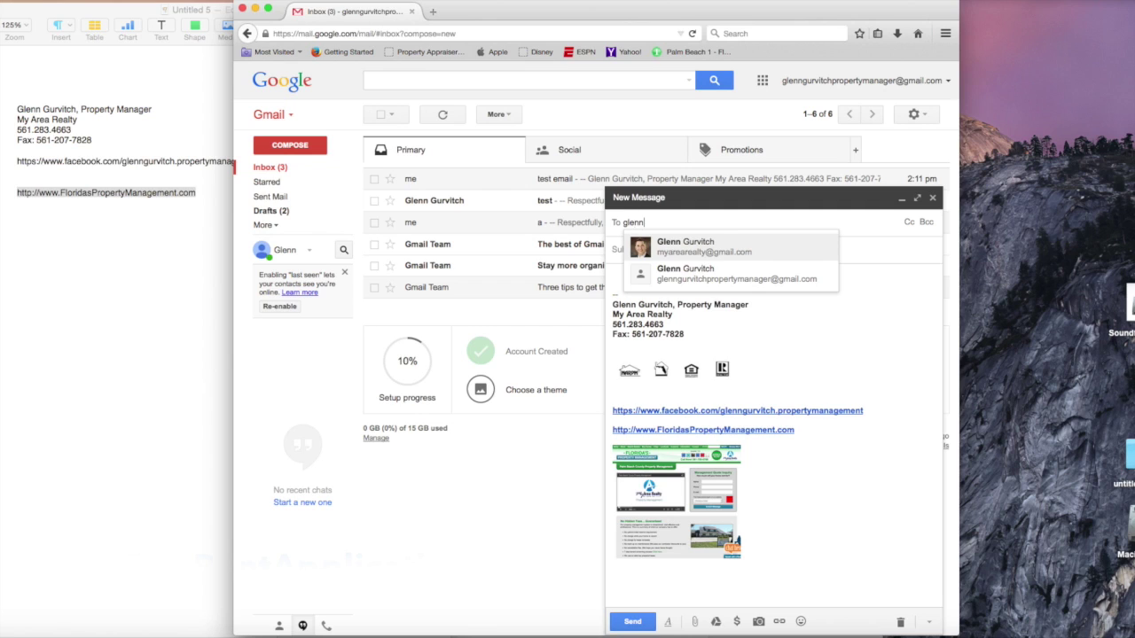
left_click(712, 280)
key("Tab")
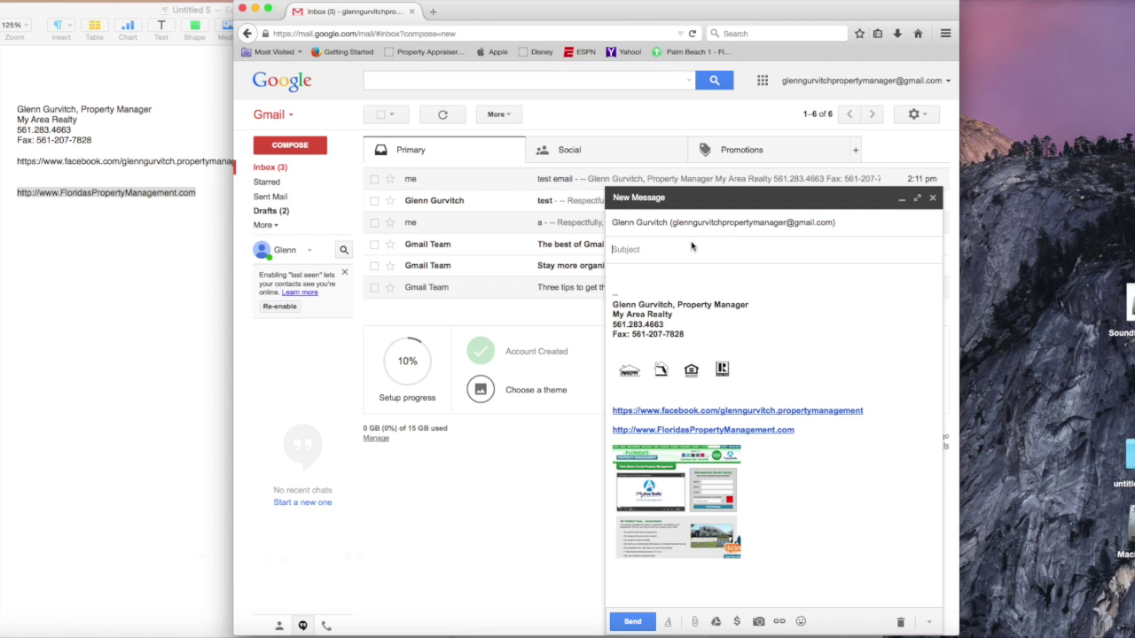
type("test 2")
left_click(632, 620)
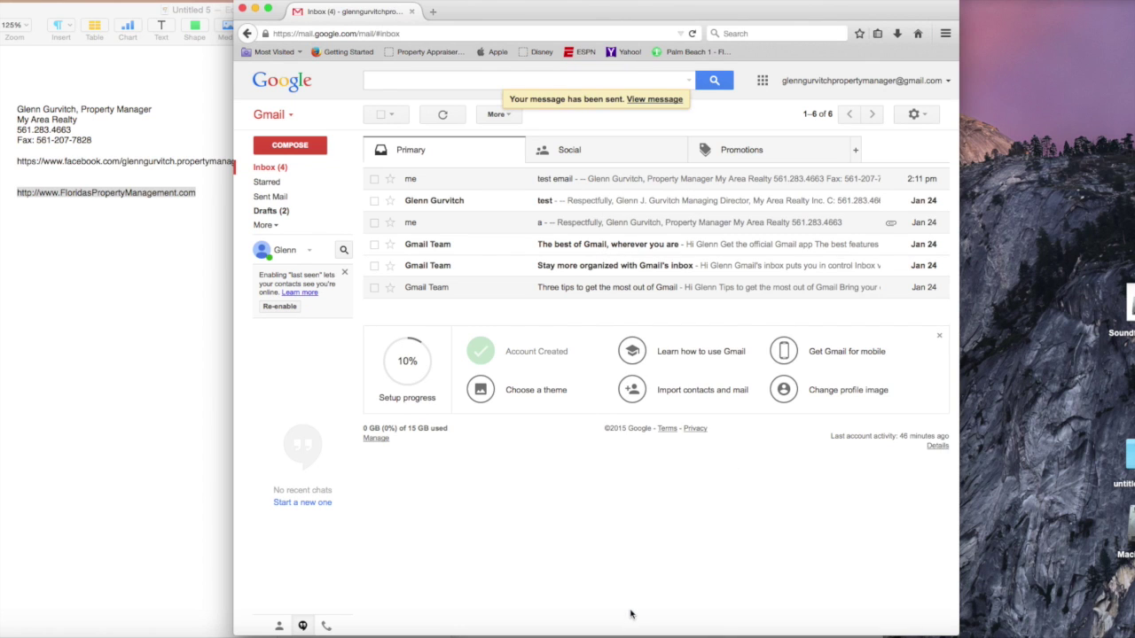
Open the received "test 2" email from the inbox and follow the link on its website screenshot.
left_click(297, 171)
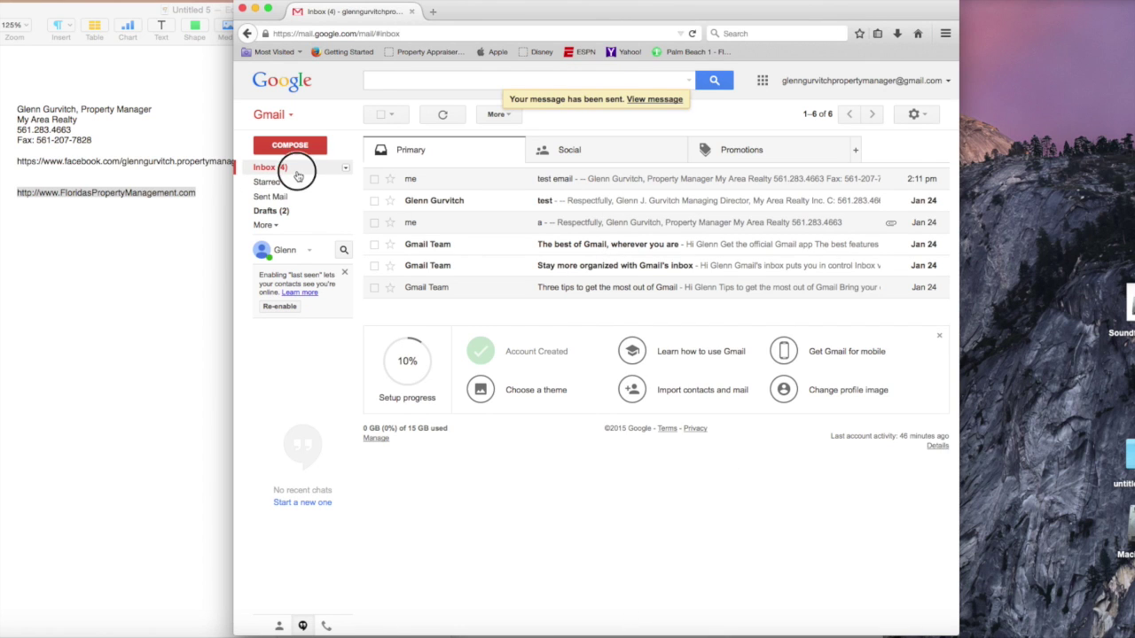
left_click(553, 180)
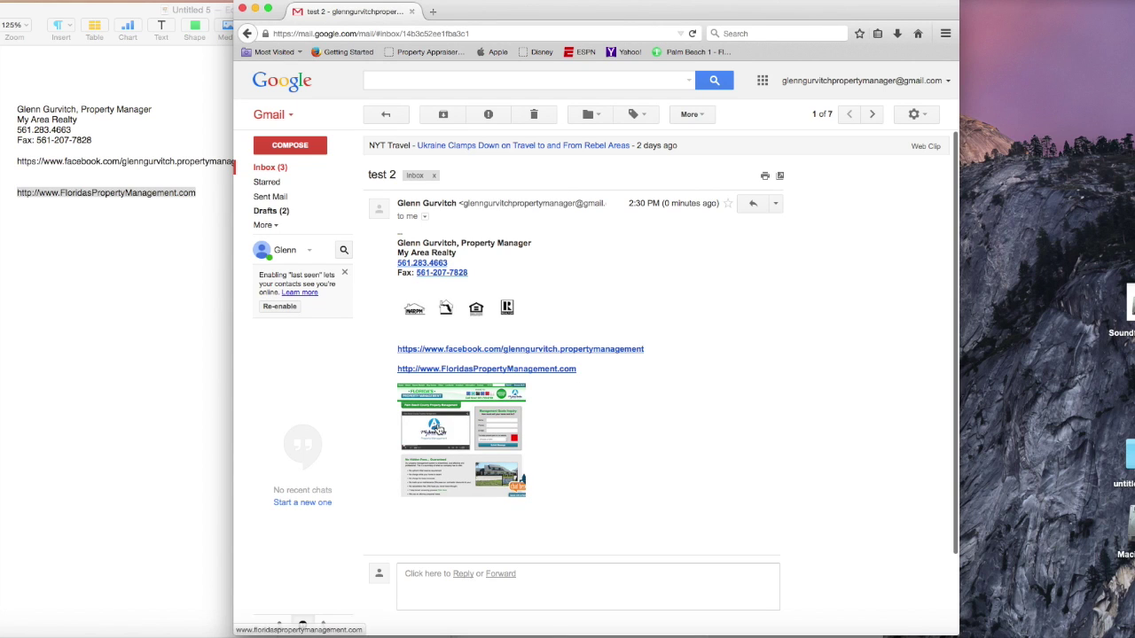
left_click(454, 424)
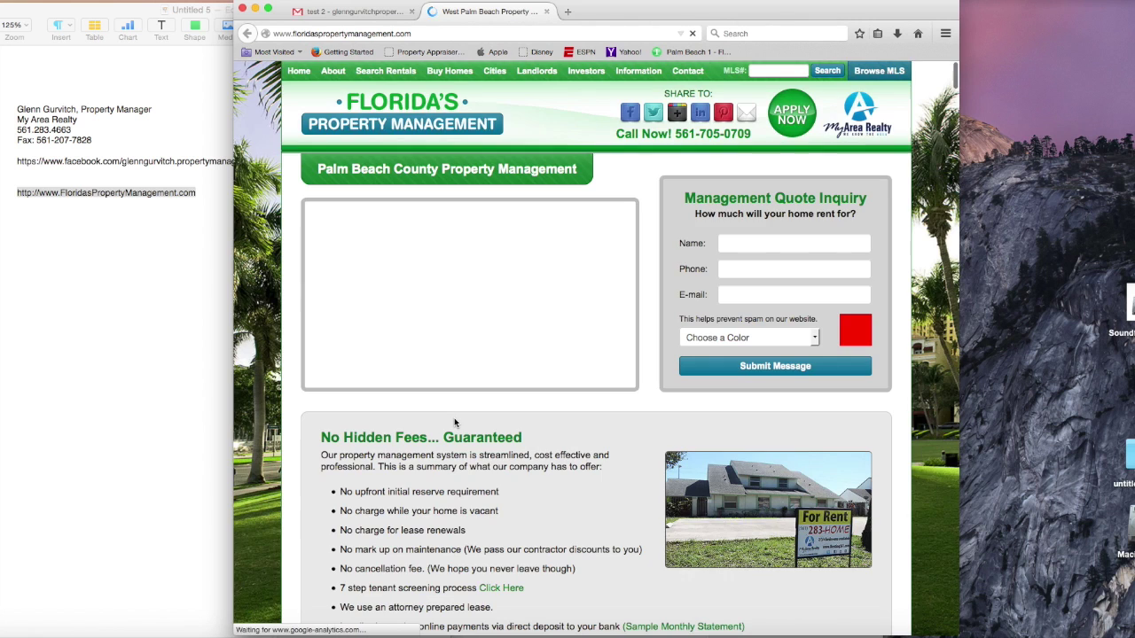